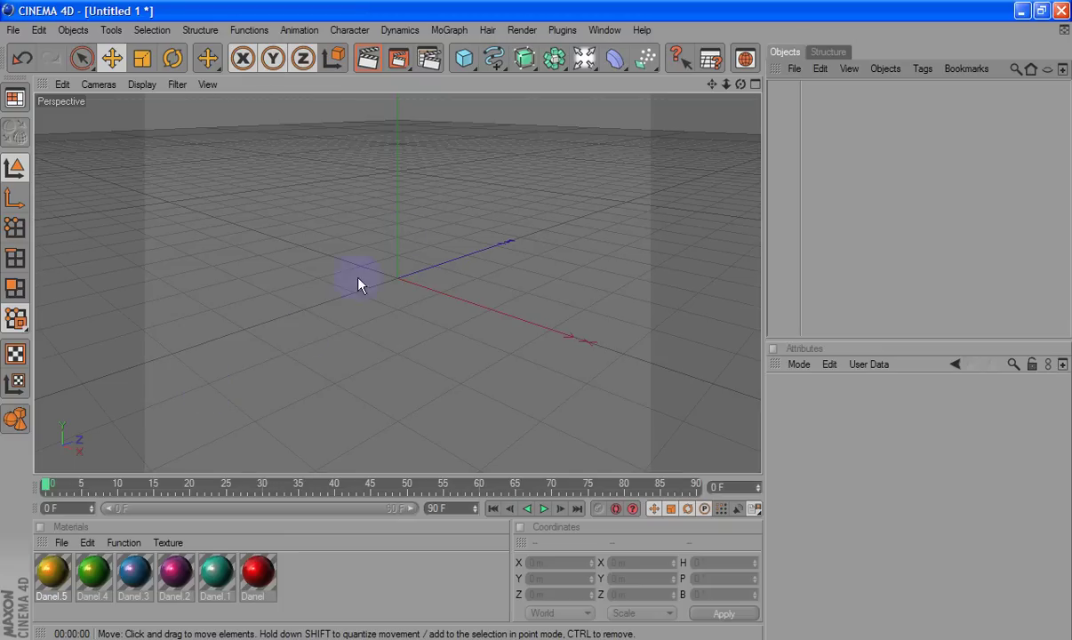
Add a cylinder with an 8 m radius and +Z orientation.
left_click_drag(463, 58, 762, 74)
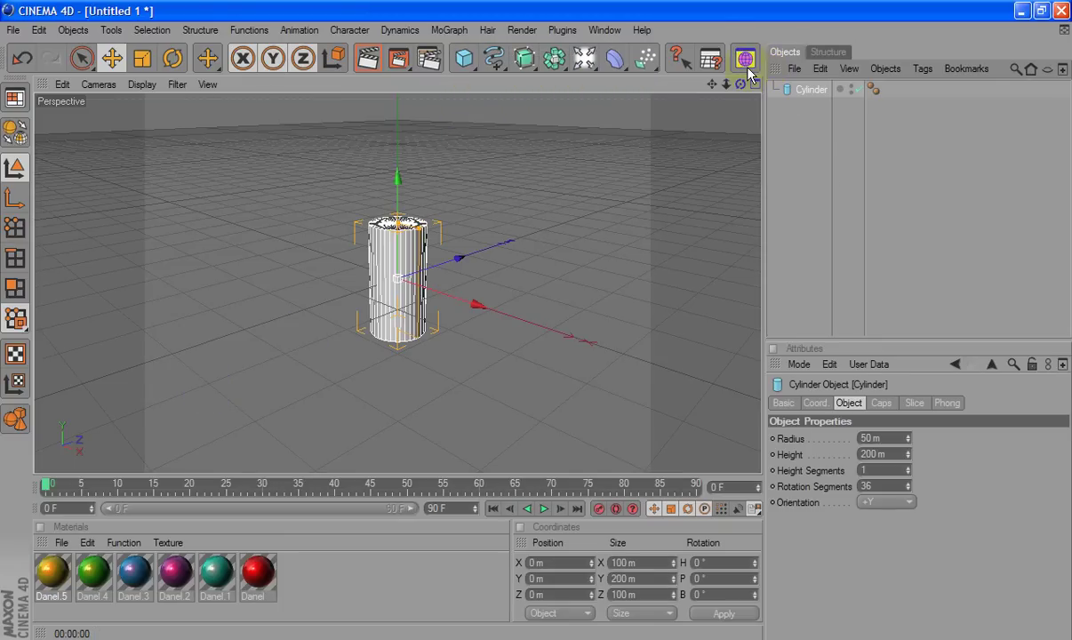
left_click(889, 438)
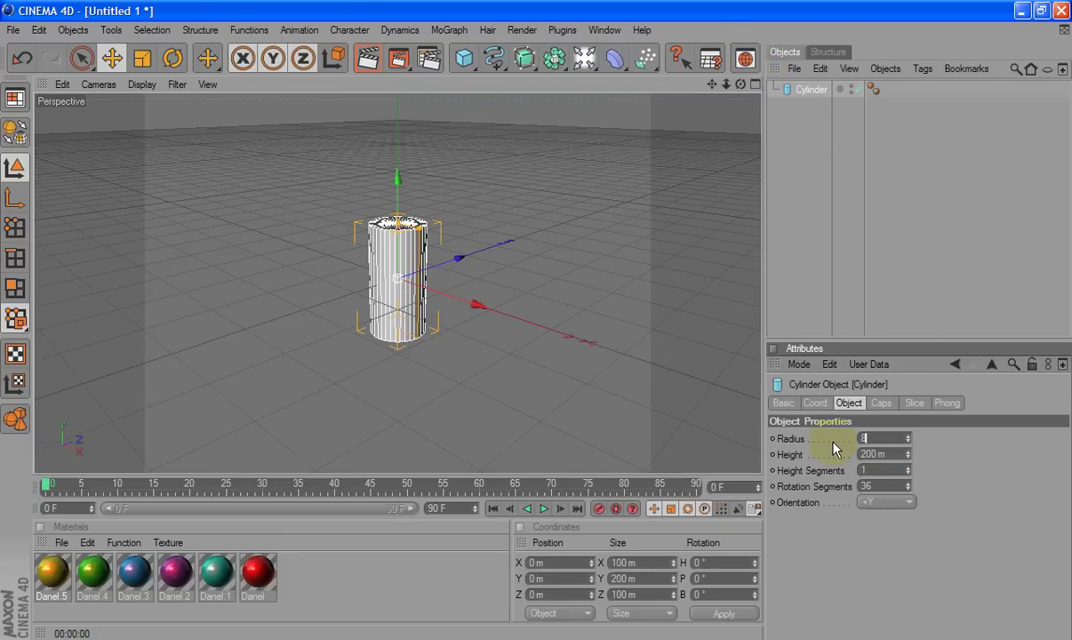
type("8")
key("Return")
left_click(907, 507)
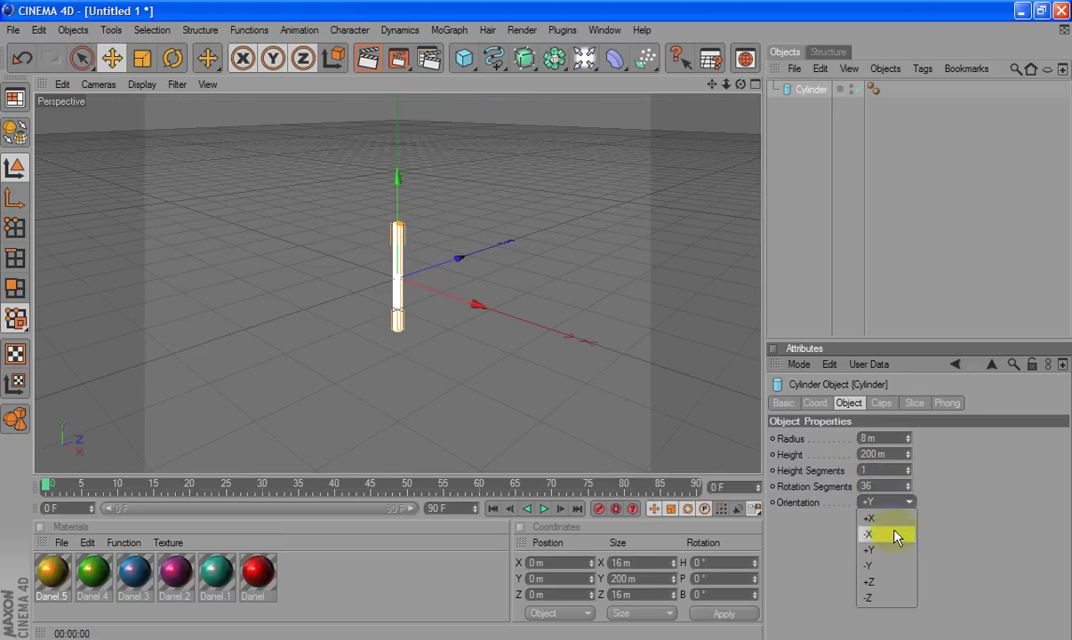
left_click(880, 551)
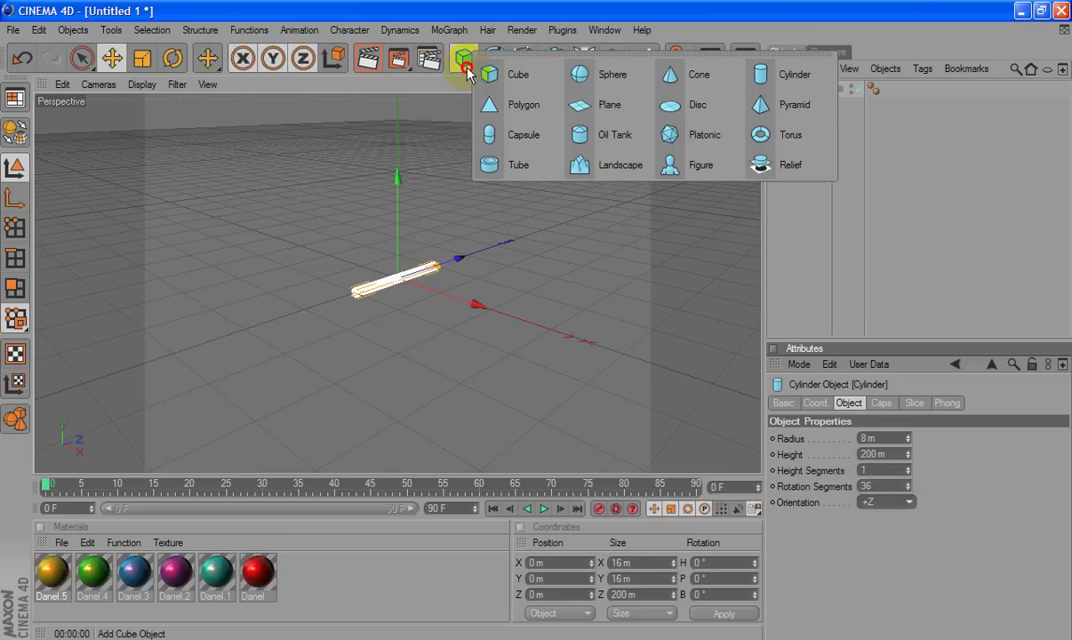
Add a 40 m radius sphere and move it along Z to the stem's far end.
left_click_drag(464, 57, 605, 73)
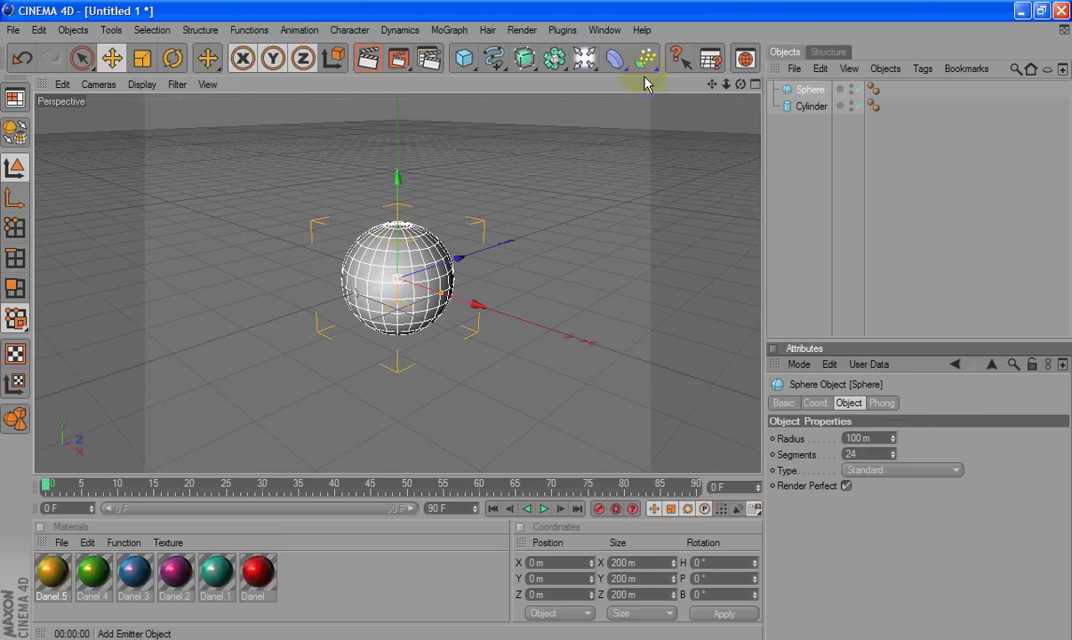
double_click(879, 439)
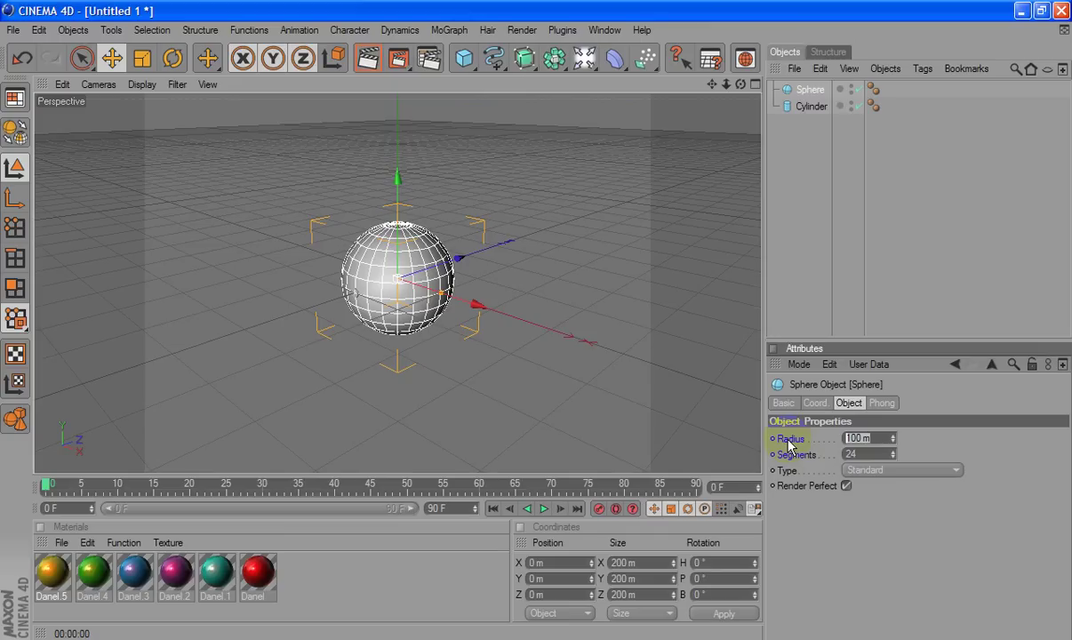
type("40")
key("Return")
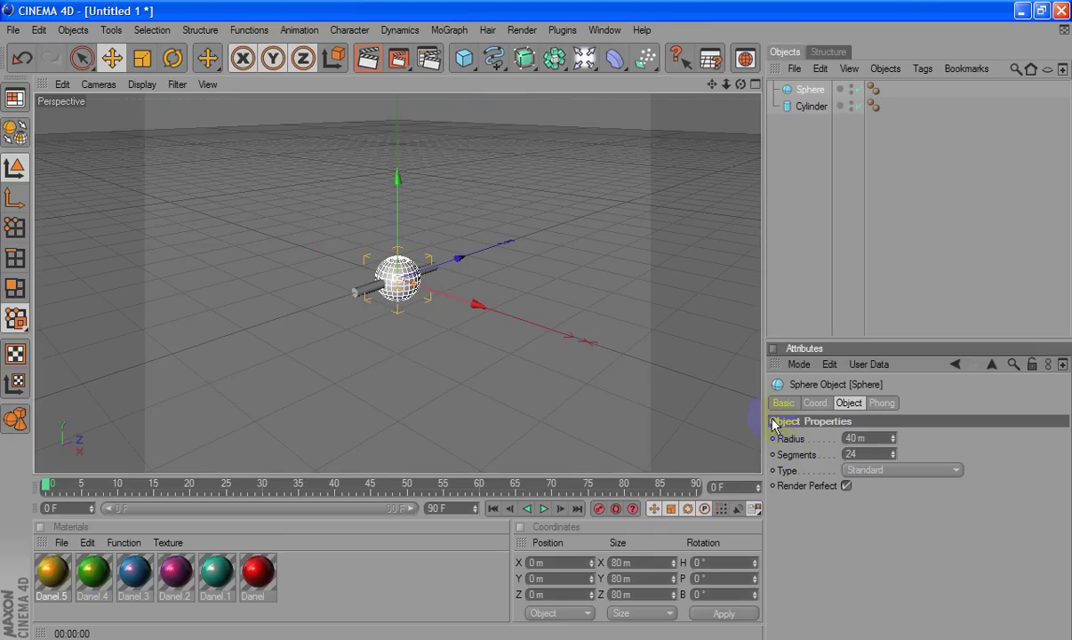
left_click_drag(535, 321, 500, 216)
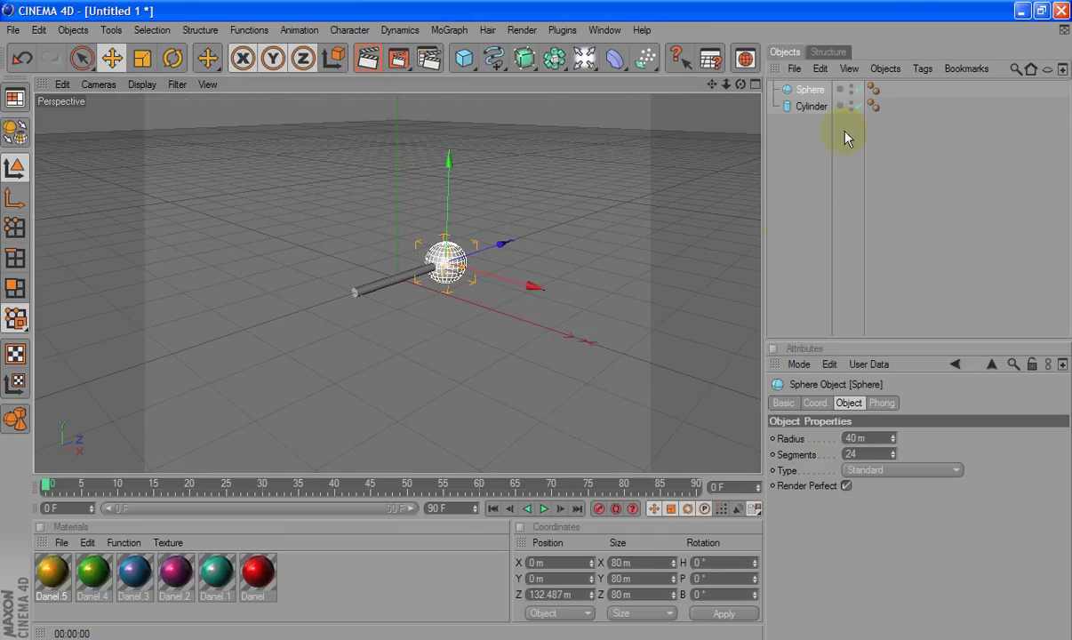
Rename the sphere 'Planet' and the cylinder 'Planet Stem'.
double_click(808, 90)
type("F")
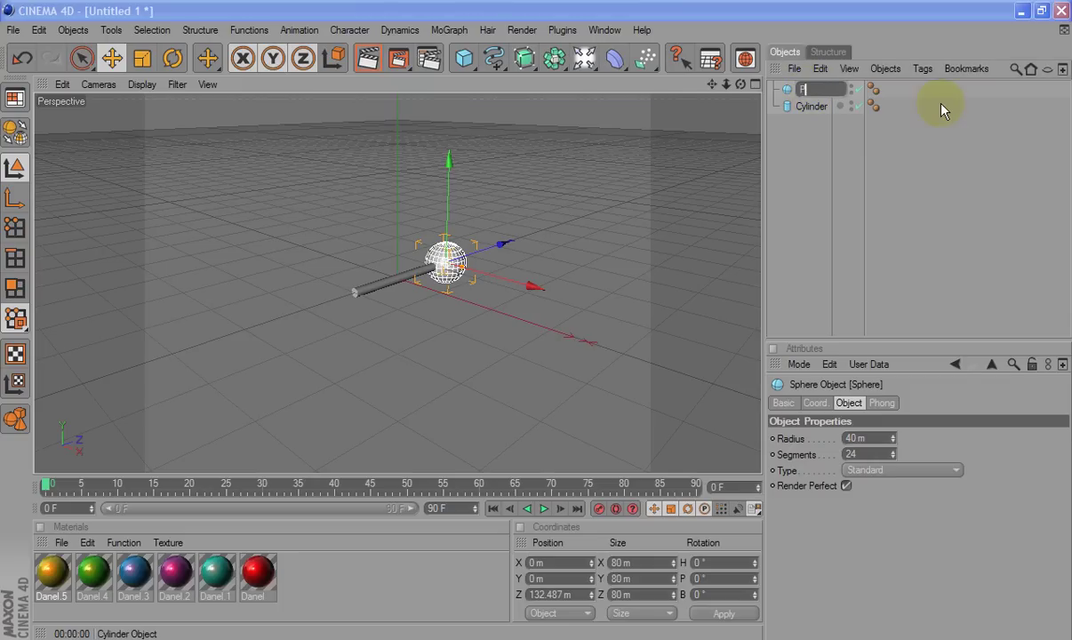
type("lanet")
key("Return")
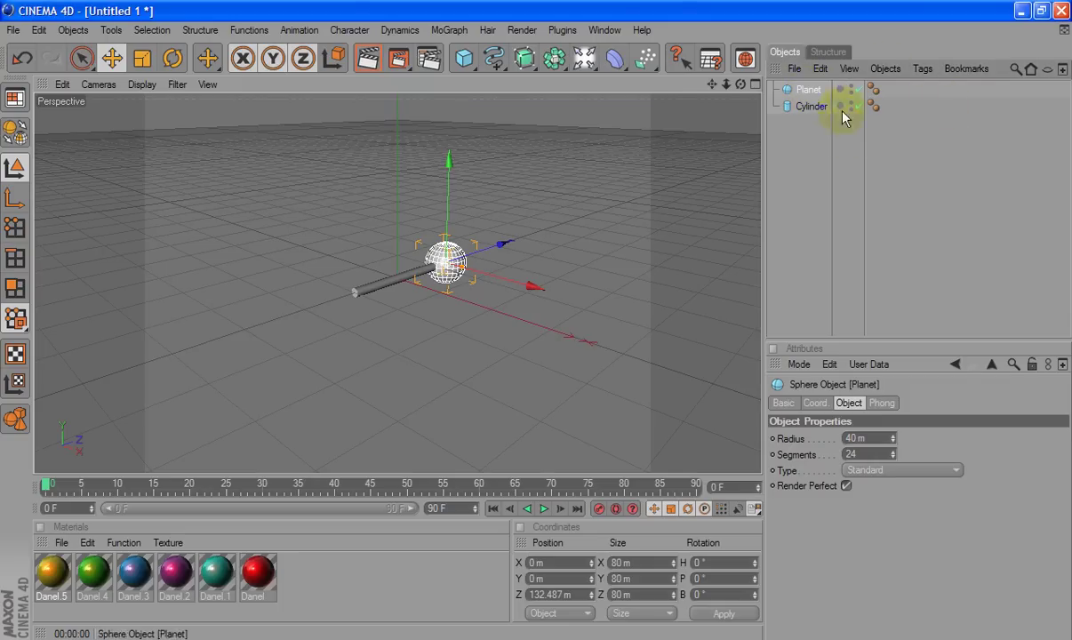
double_click(810, 106)
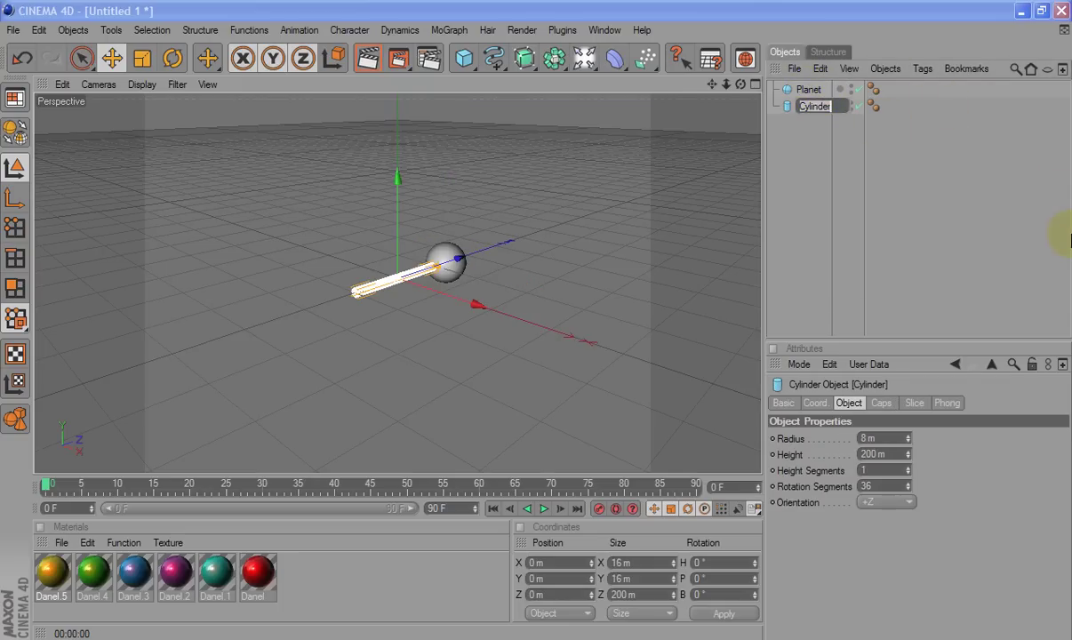
type("Planet Ste")
type("m")
key("Return")
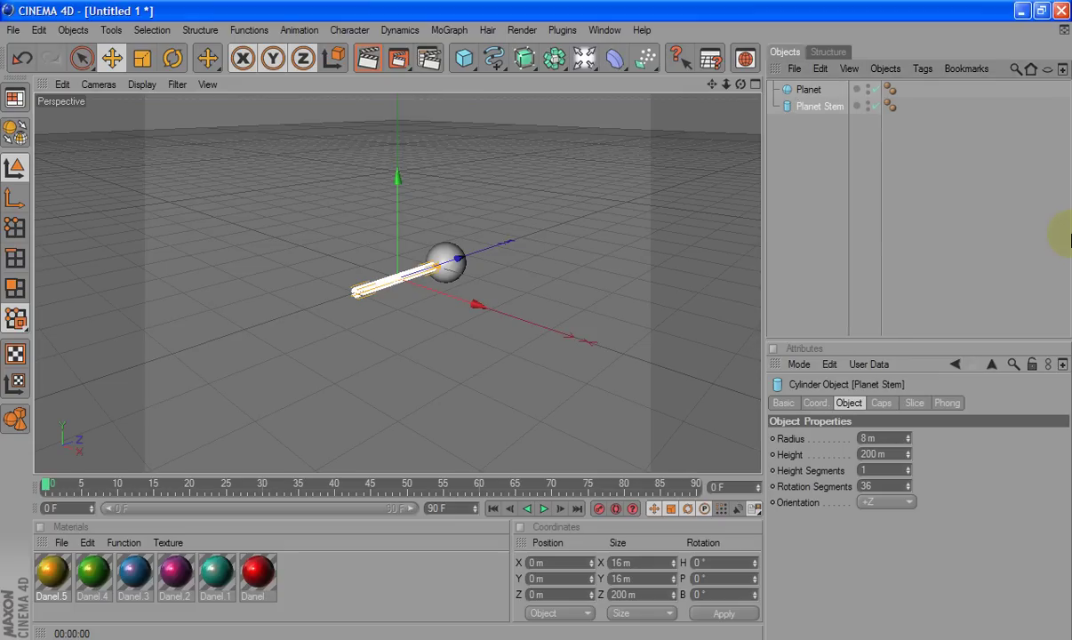
Parent Planet under Planet Stem, add an Array object, and nest Planet Stem inside it.
left_click_drag(807, 89, 812, 107)
left_click(804, 90)
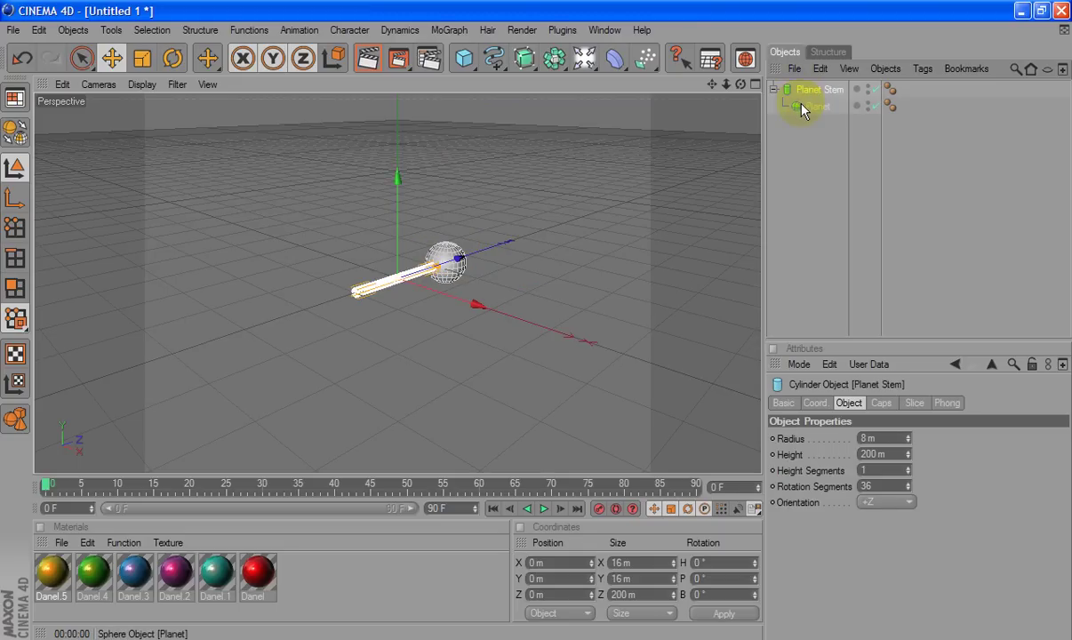
left_click(806, 104)
left_click(807, 91)
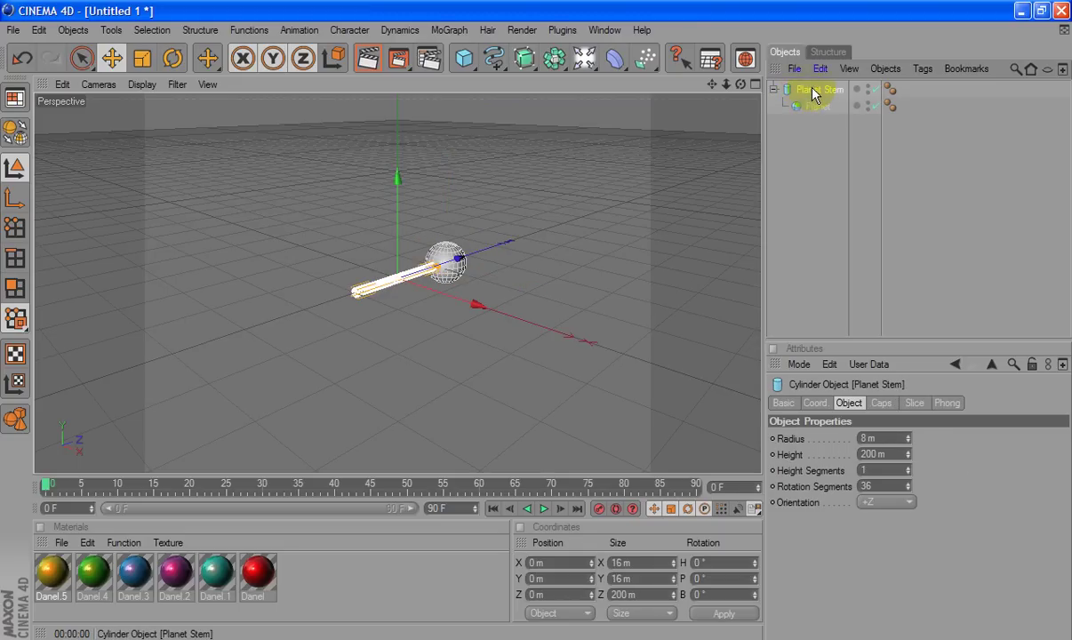
left_click(553, 59)
left_click(591, 75)
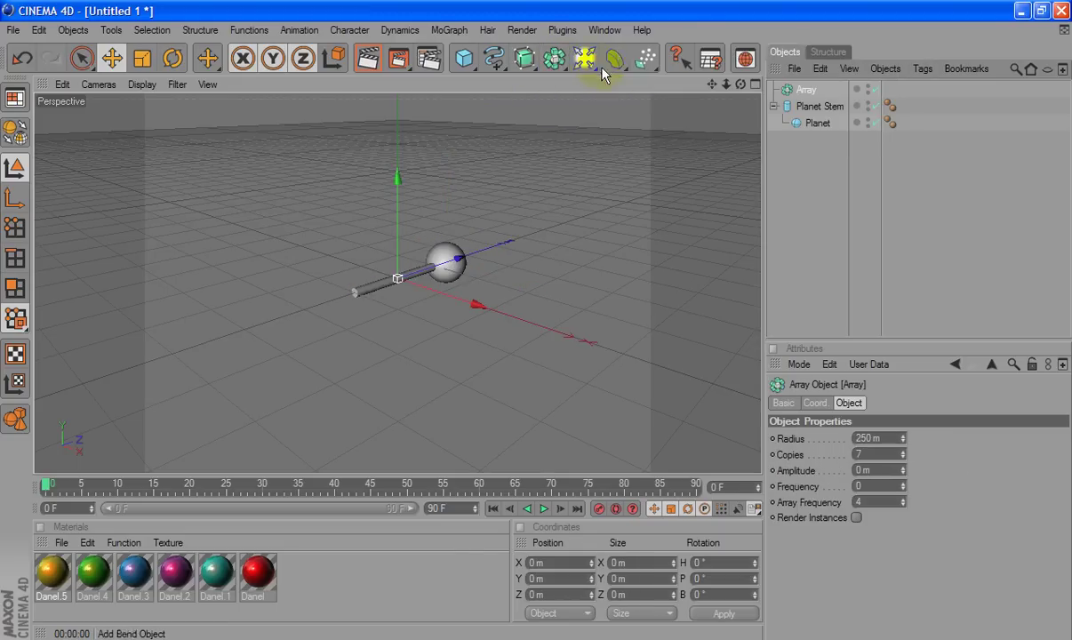
left_click(816, 106)
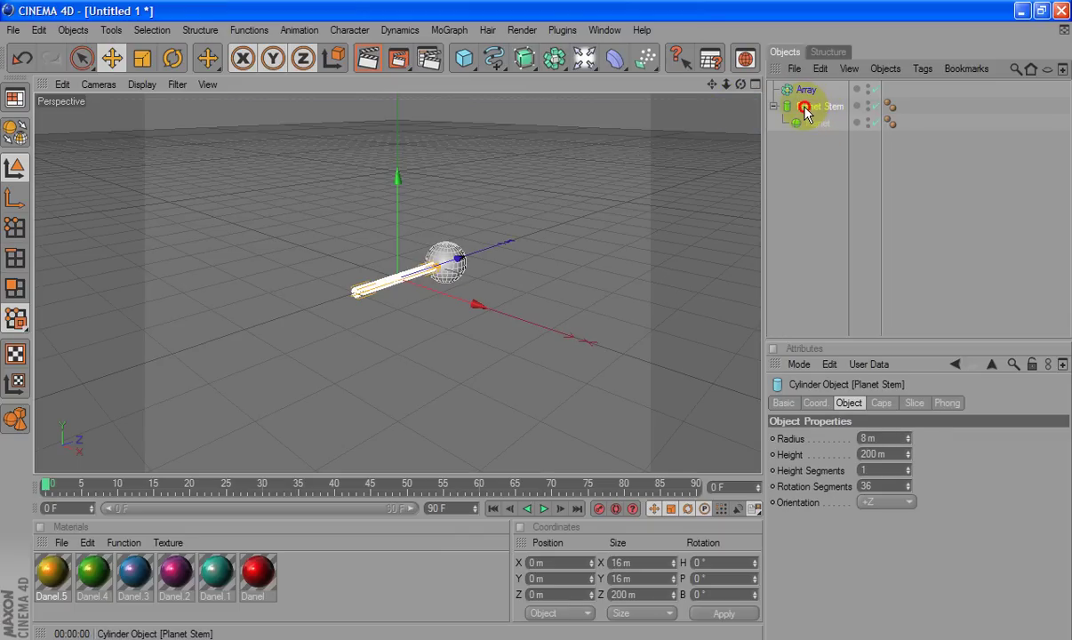
left_click_drag(803, 105, 805, 90)
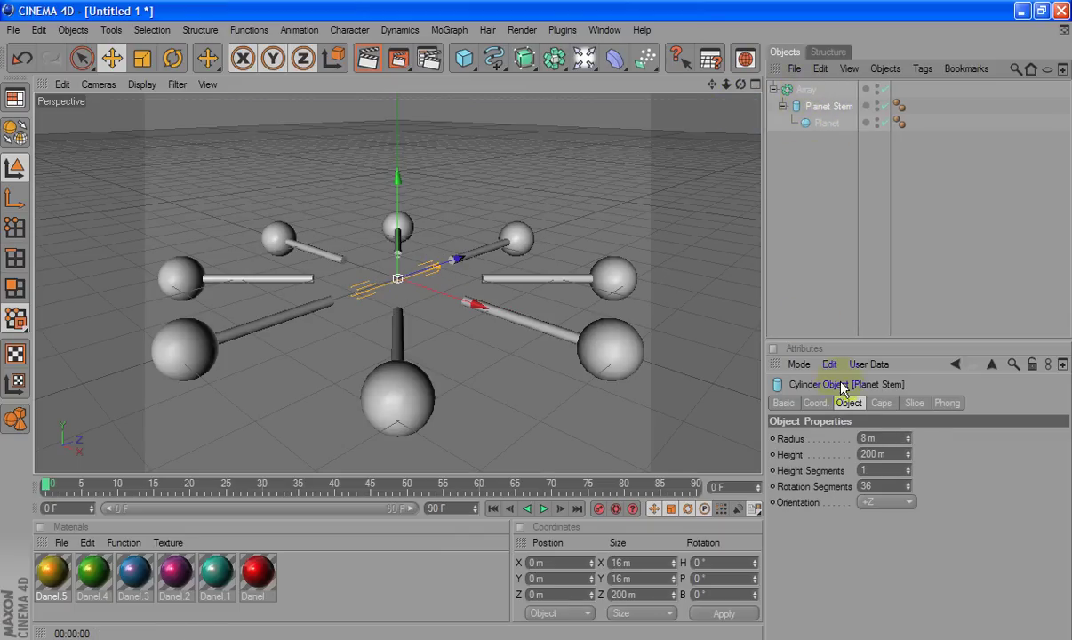
Set the Array radius to 150 m.
left_click(806, 89)
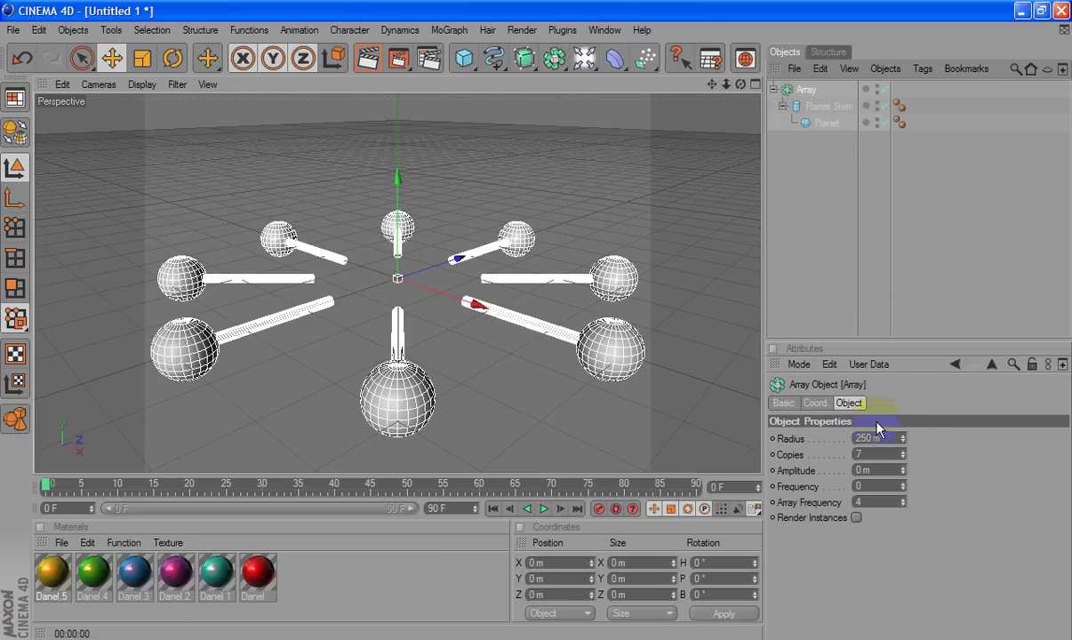
mouse_move(903, 448)
left_mouse_down()
mouse_move(904, 459)
mouse_move(904, 439)
mouse_move(839, 440)
left_mouse_up()
key("BackSpace")
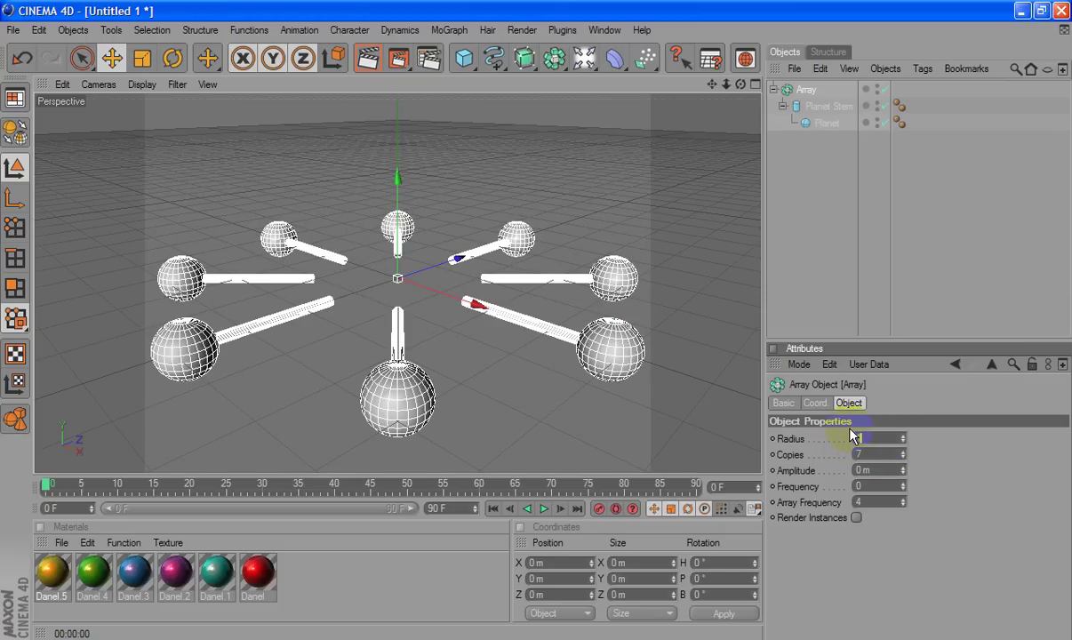
type("150")
key("Return")
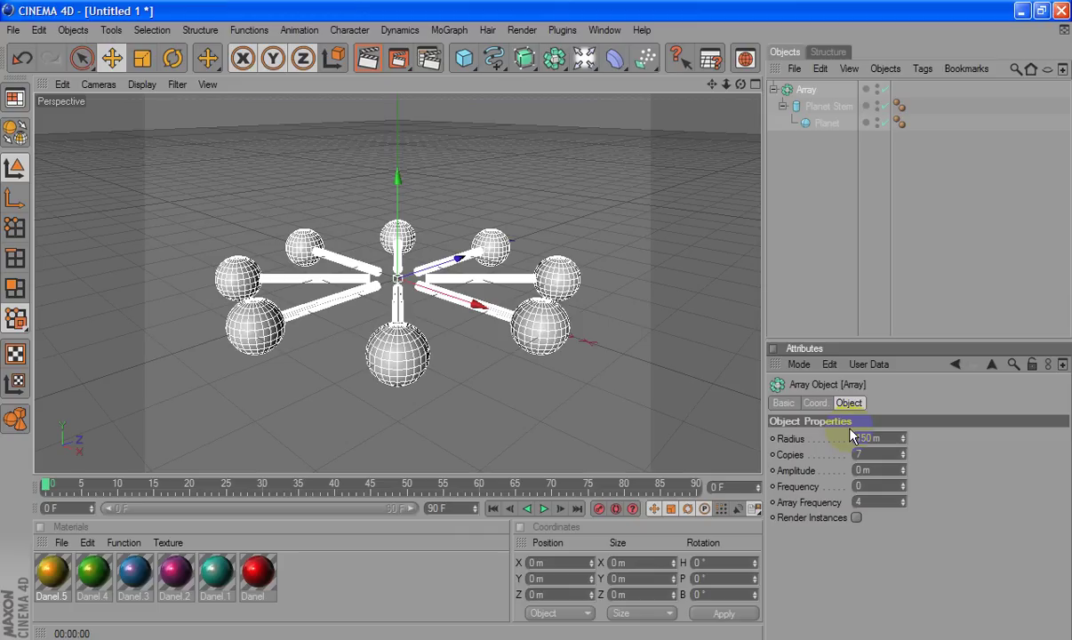
Add a sphere at the scene centre with a 75 m radius.
left_click(463, 60)
left_click_drag(463, 63, 591, 70)
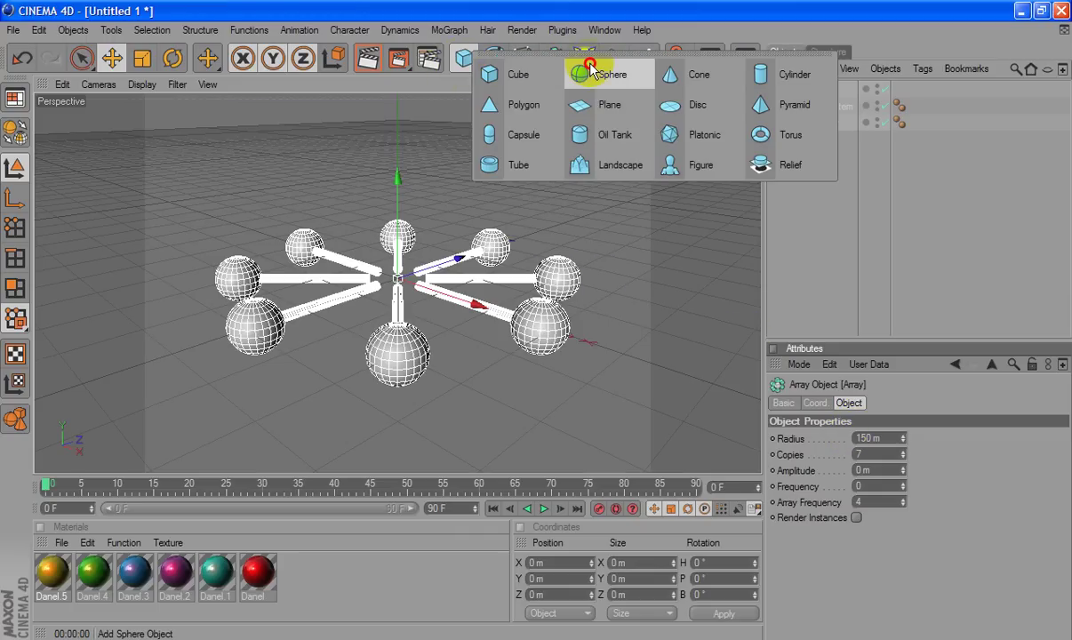
left_click(591, 71)
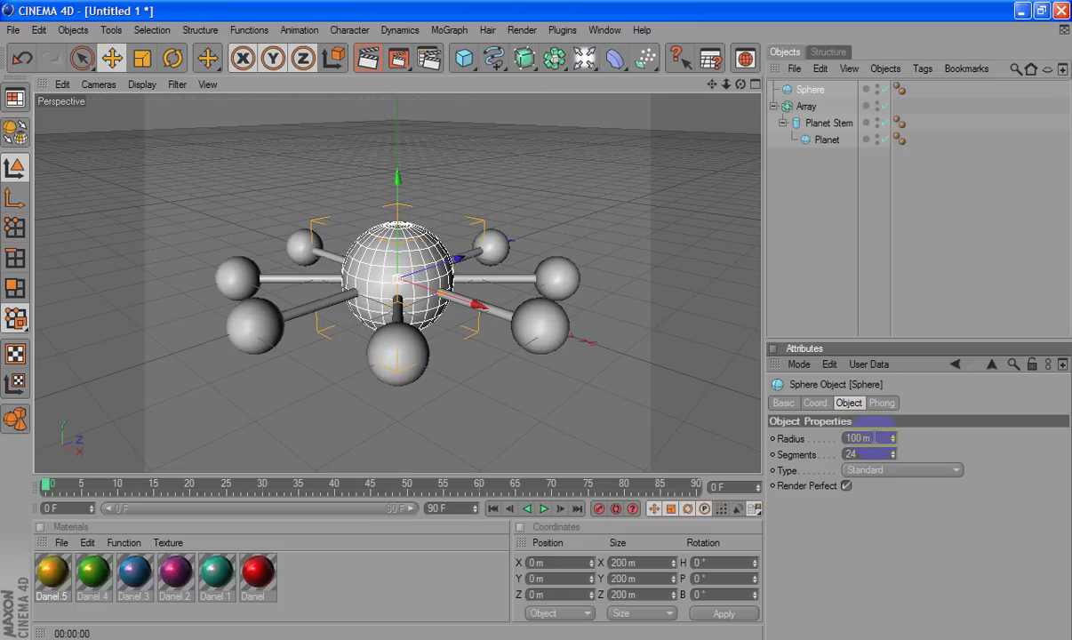
left_click(841, 437)
type("1")
key("Return")
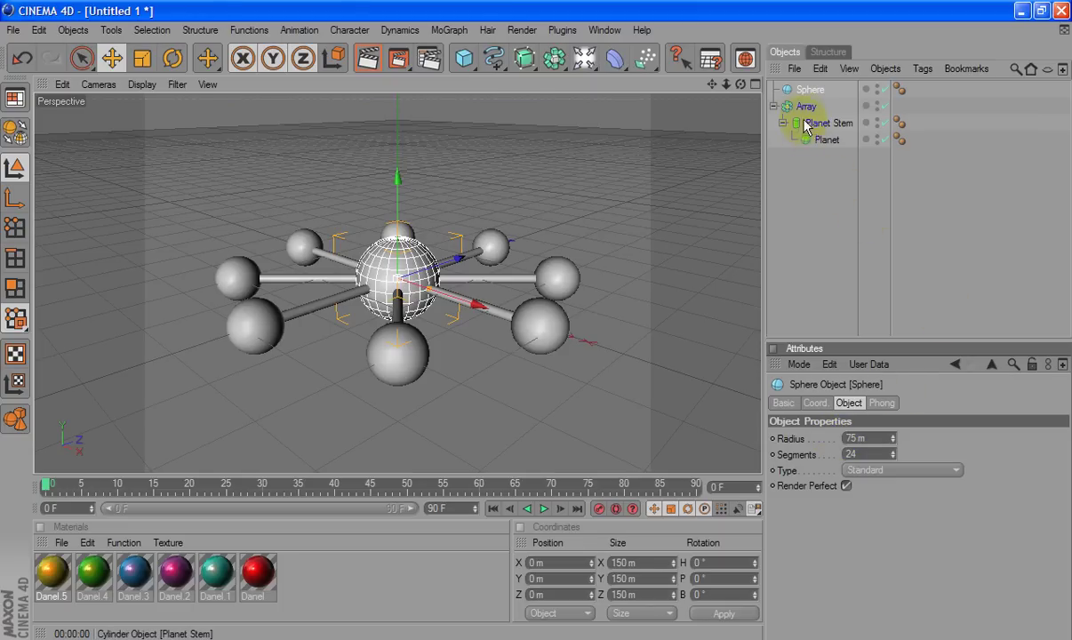
Make the Array a child of the central sphere and rename the sphere 'Sun'.
left_click(806, 107)
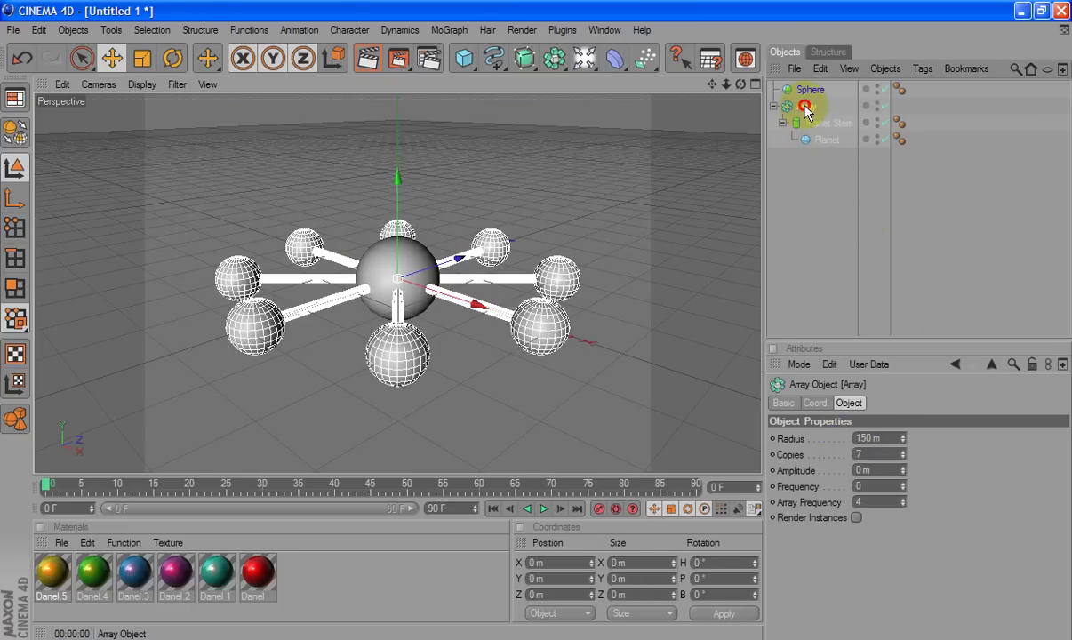
left_click_drag(805, 109, 807, 92)
left_click(809, 91)
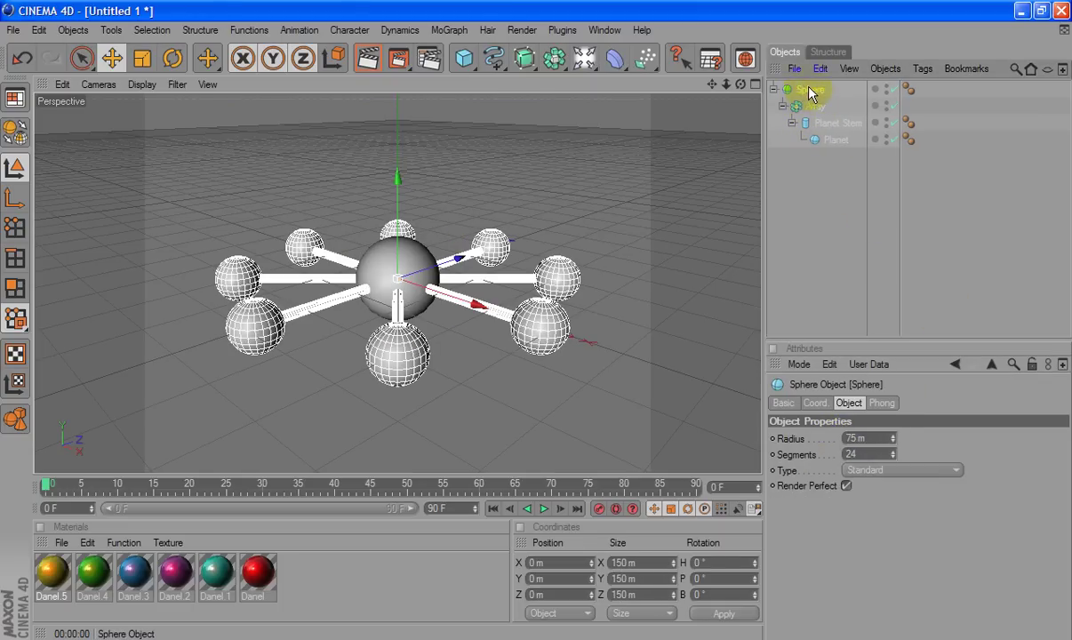
double_click(813, 89)
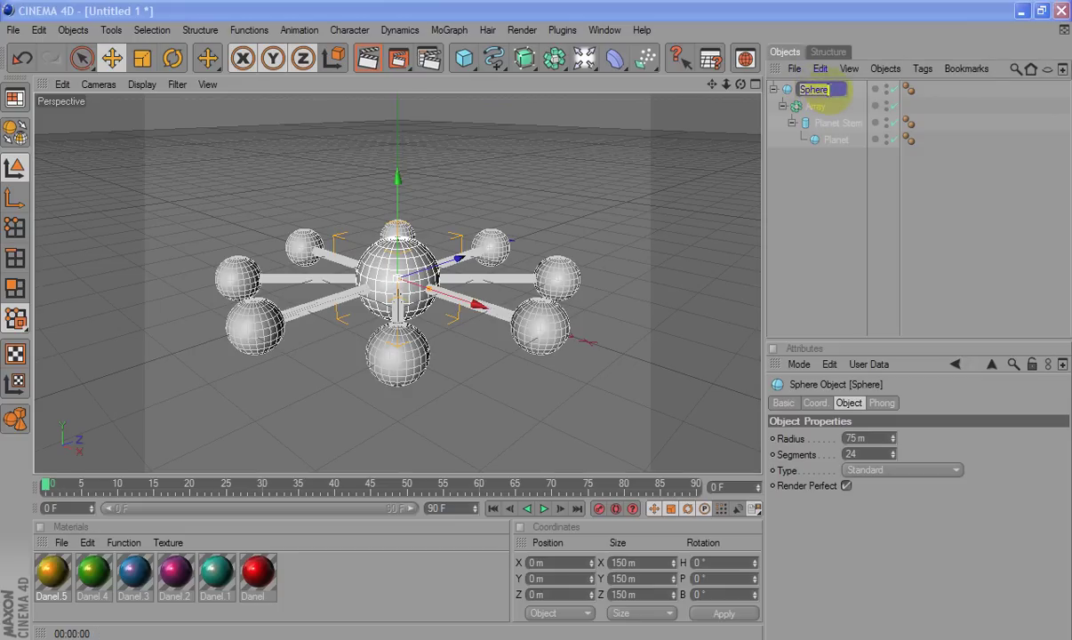
type("Sun")
key("Return")
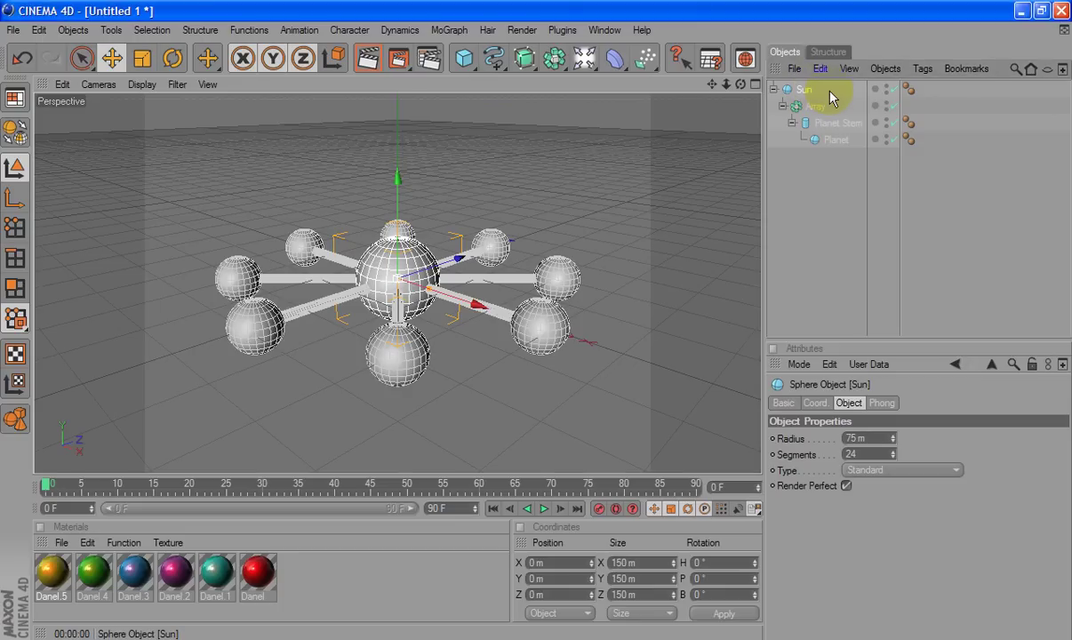
left_click(773, 90)
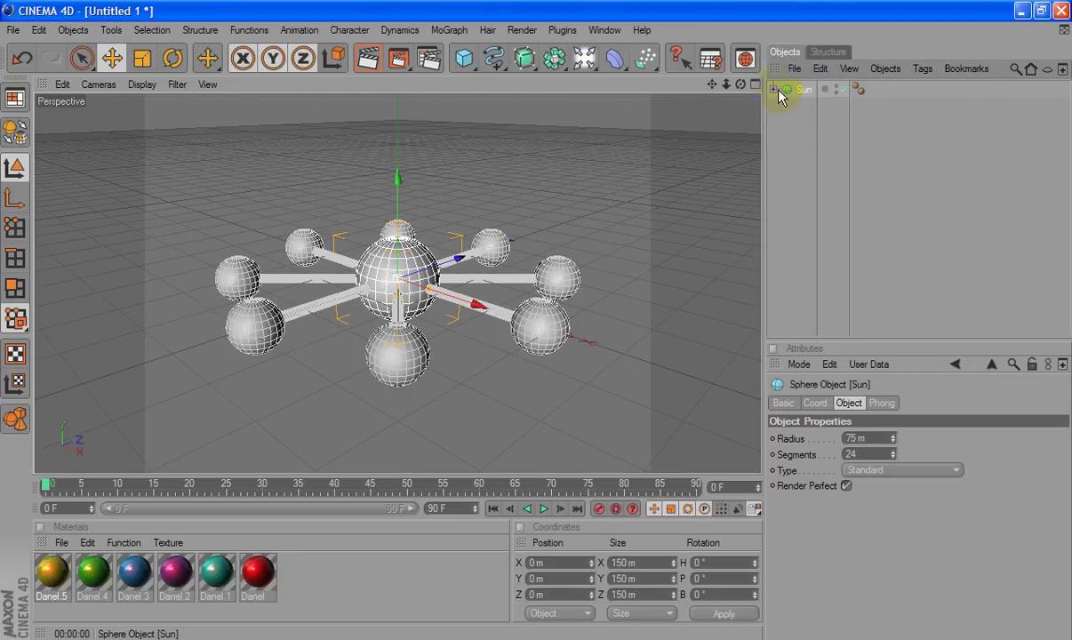
left_click(773, 90)
Write 'Create a group .... click alt+g' in Notepad, then return to Cinema 4D.
left_click(658, 637)
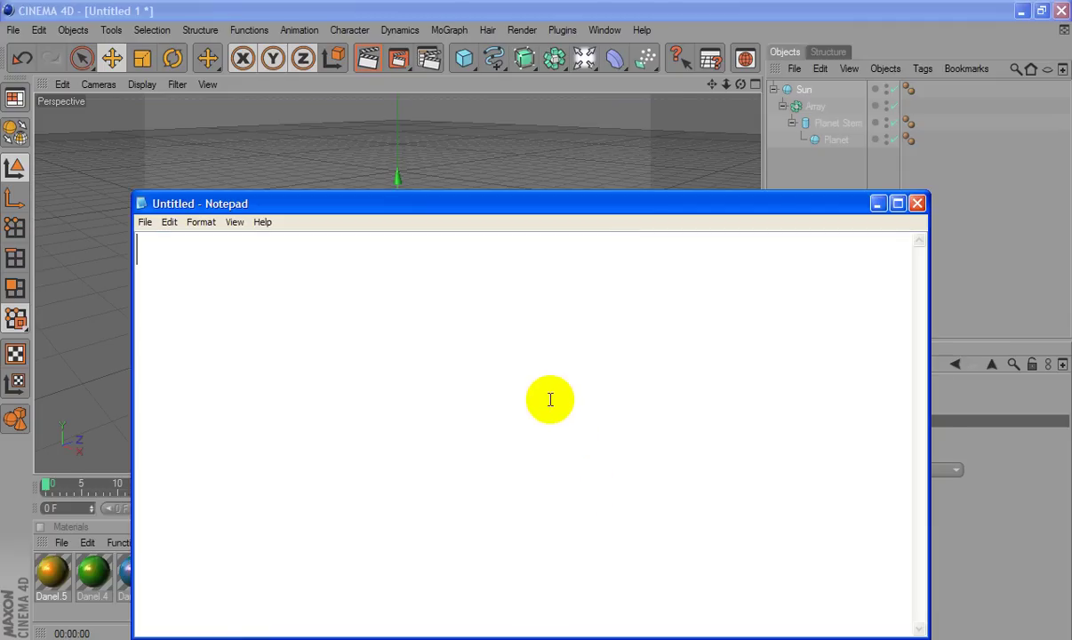
type("Create a ")
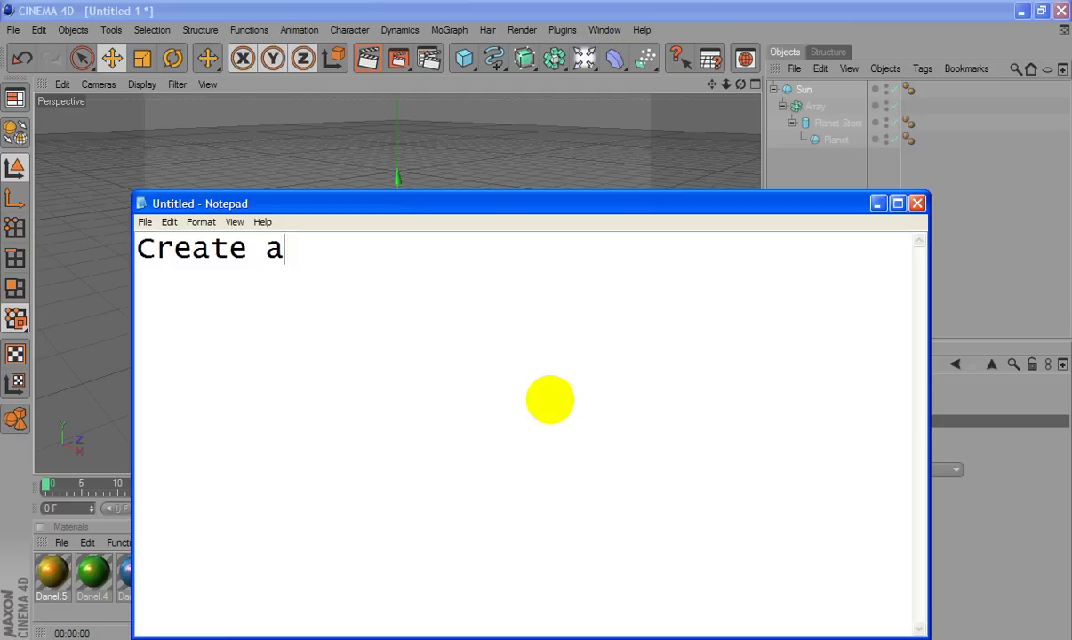
type("group ")
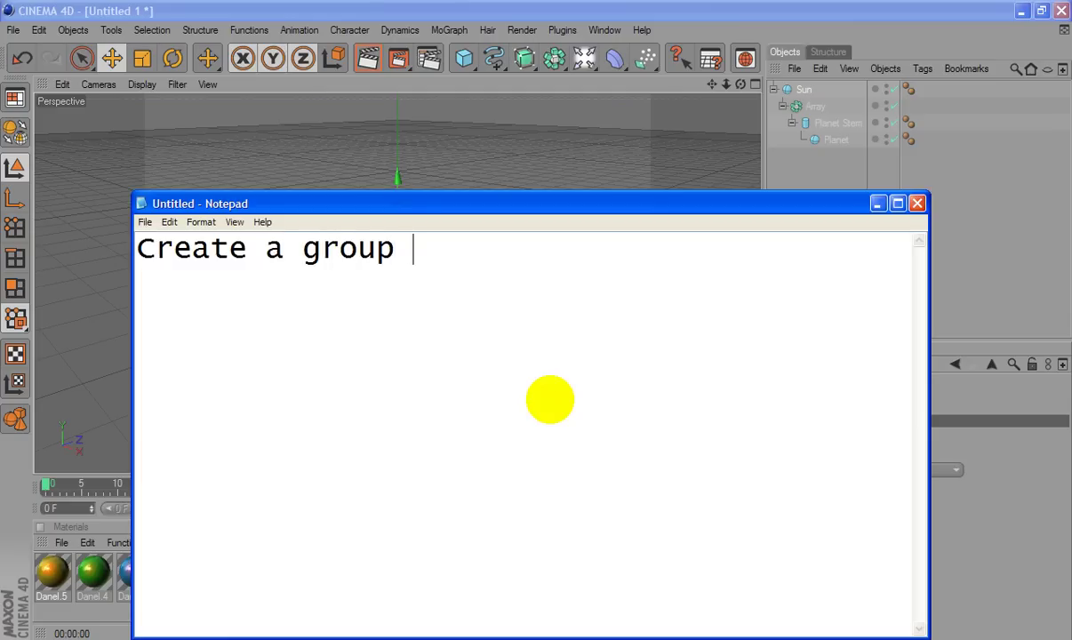
type("....")
type(" click ")
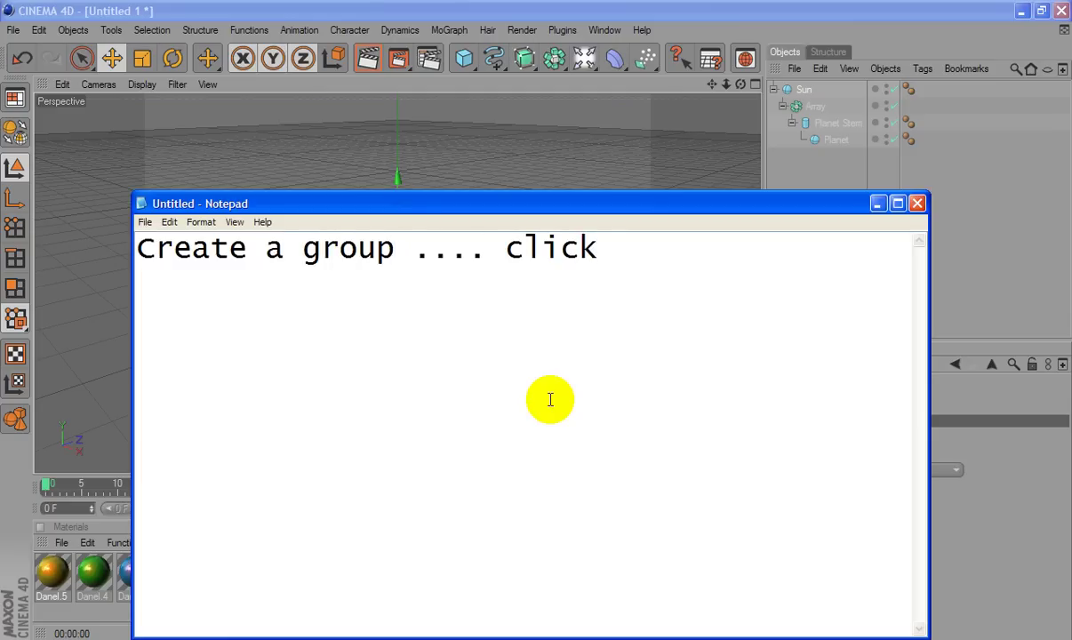
type("alt+")
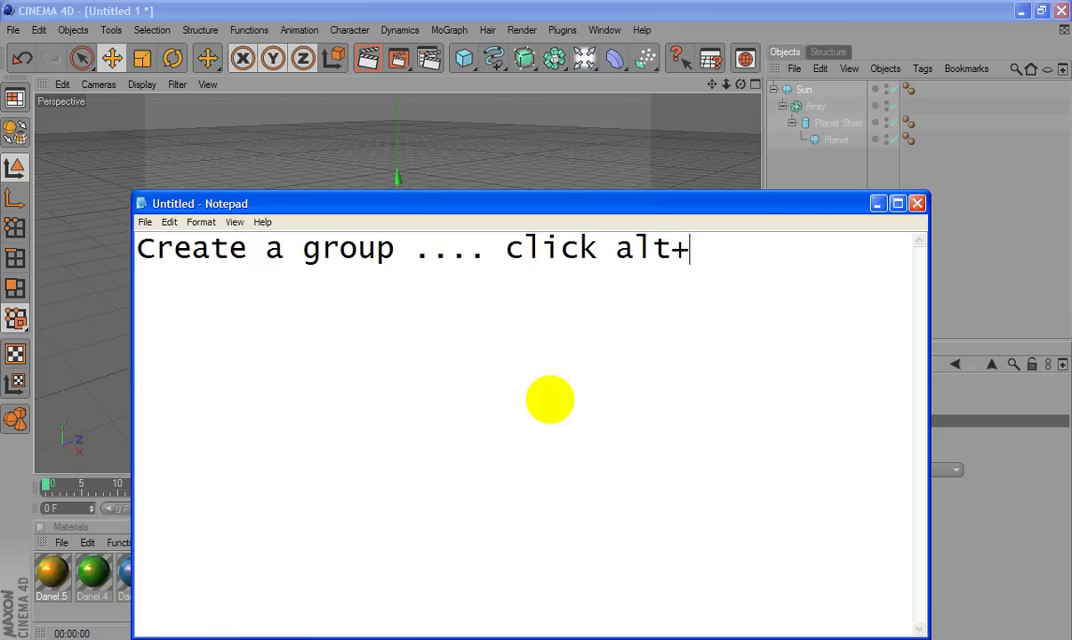
type("g")
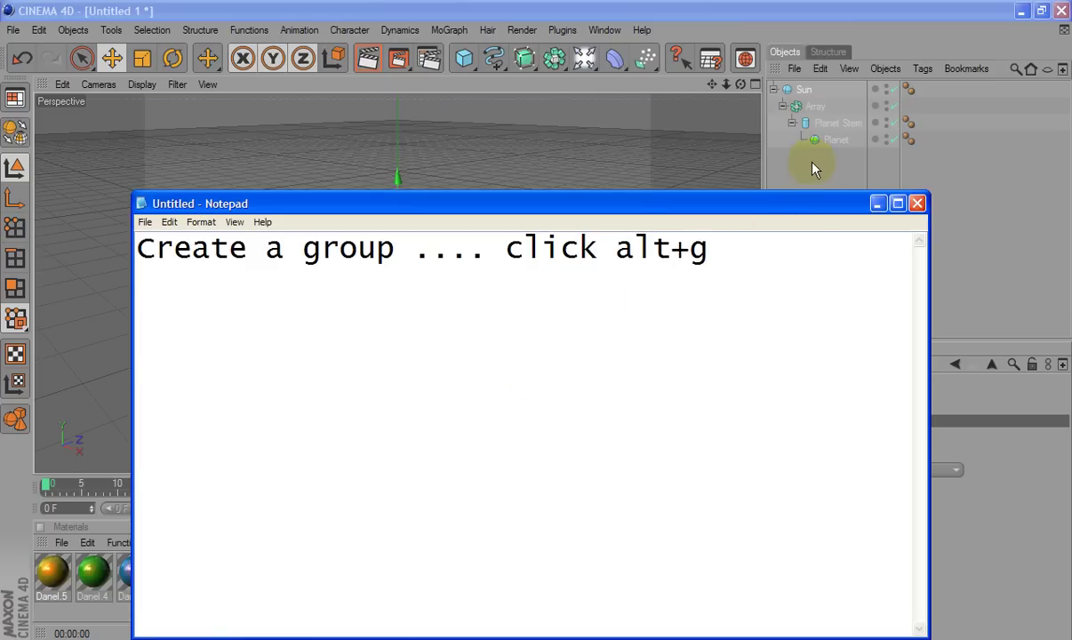
left_click(810, 165)
Group Sun under a new null with Alt+G and rename the null 'Galaxy'.
left_click(802, 92)
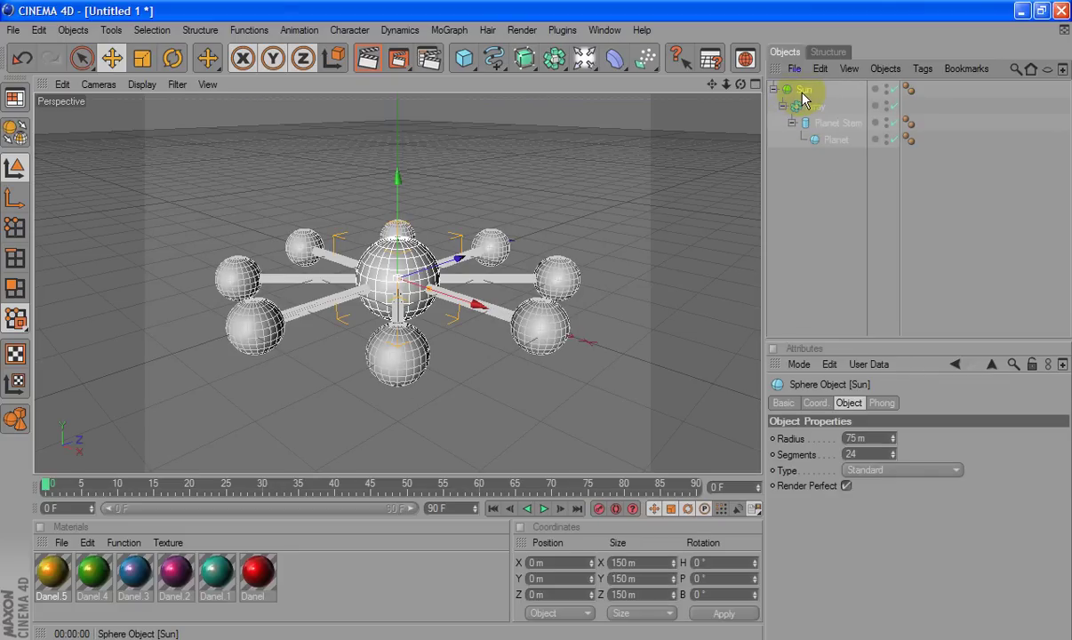
key("alt+g")
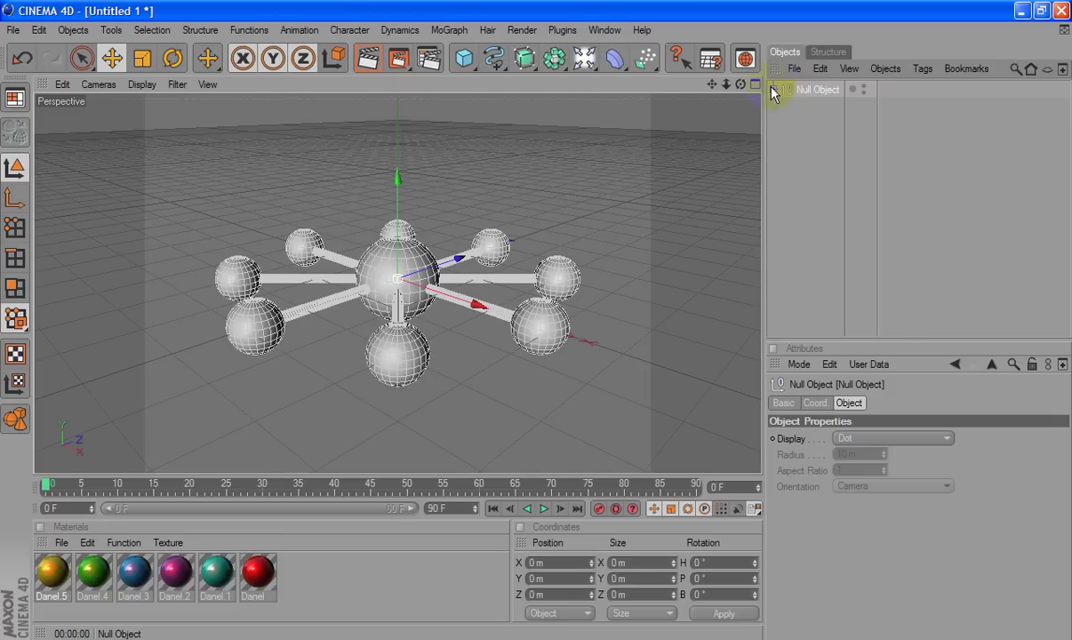
double_click(816, 89)
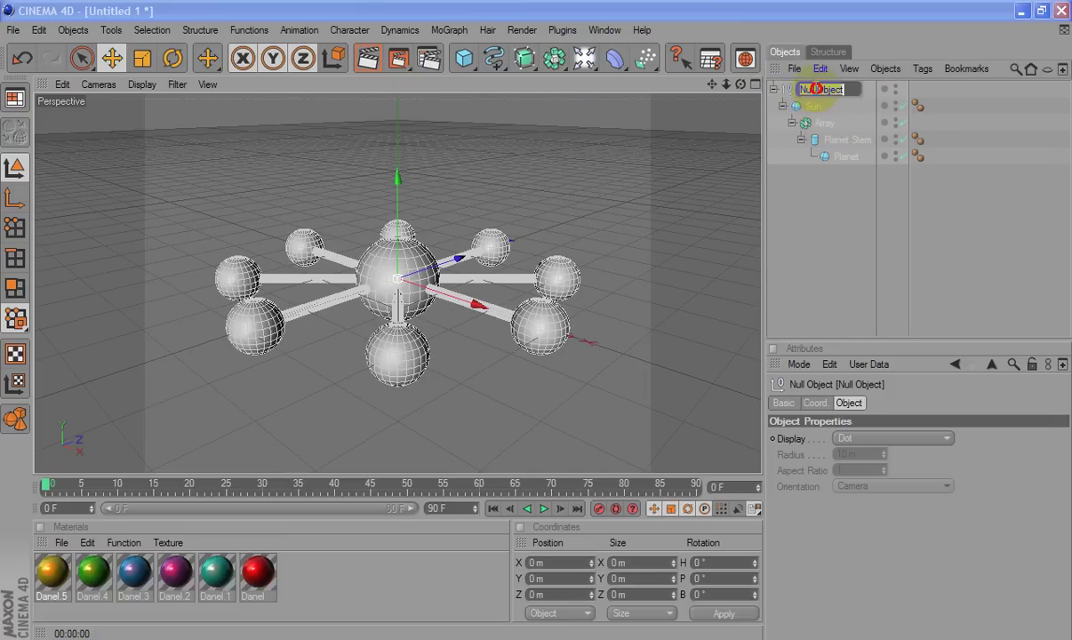
type("Gal")
type("axy")
key("Return")
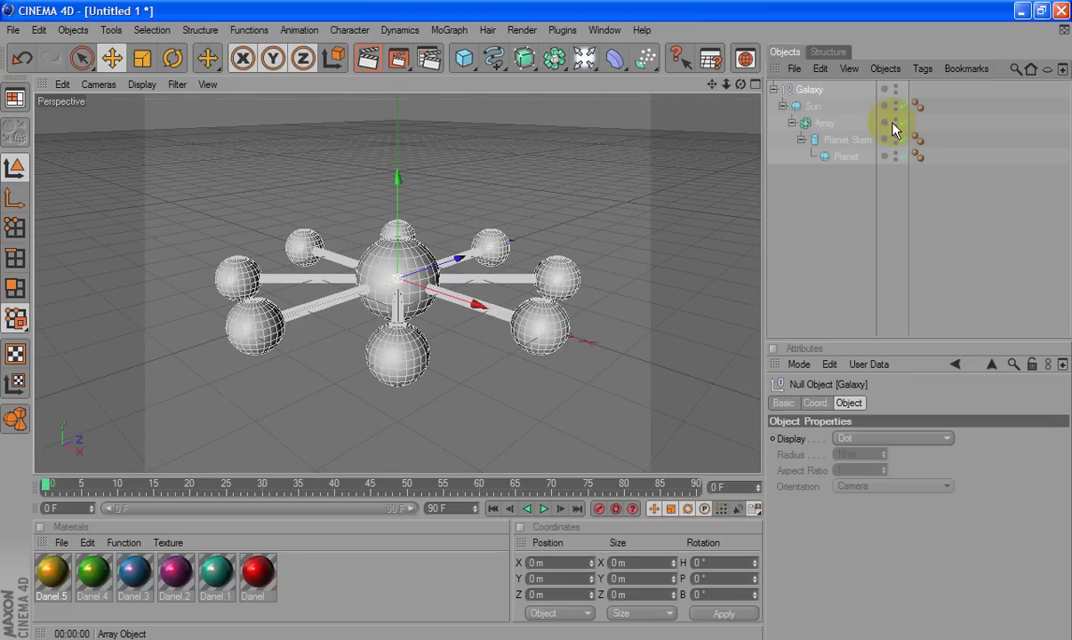
left_click(367, 57)
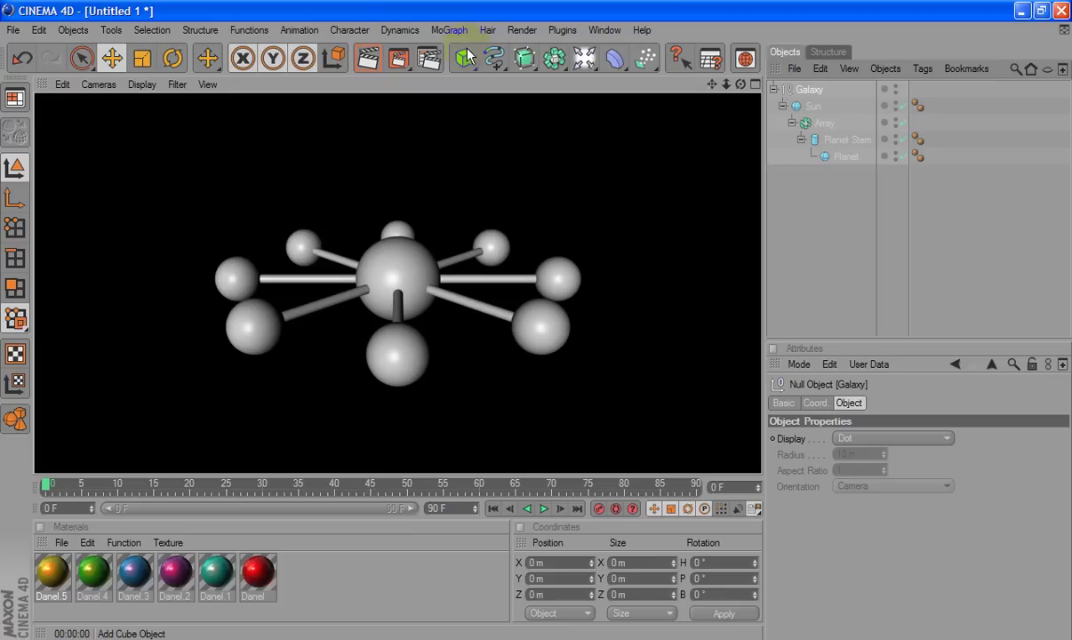
left_click(502, 134)
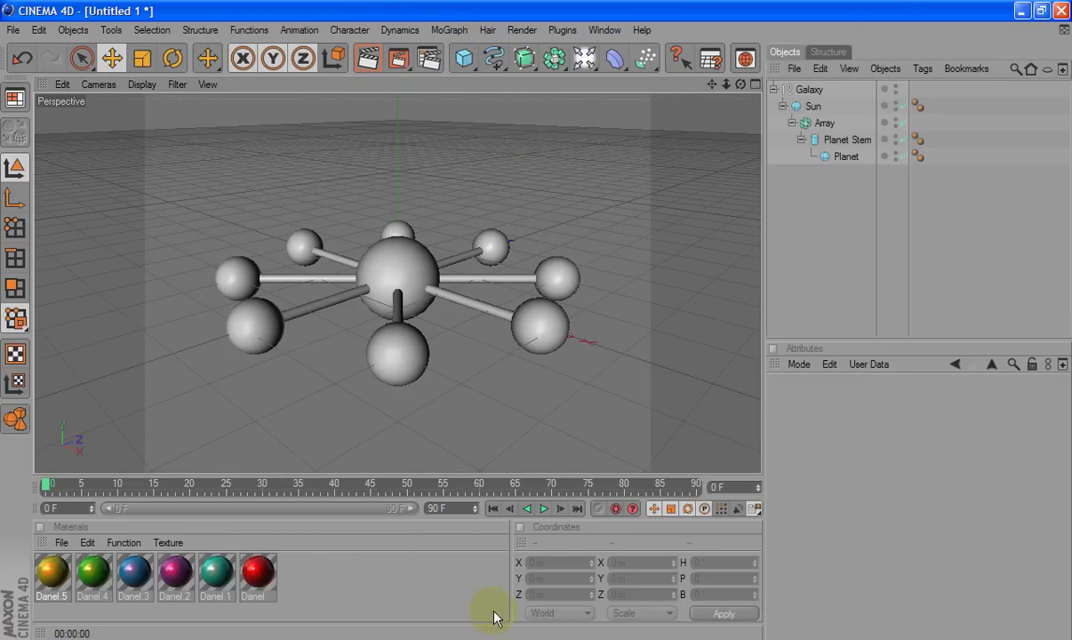
Replace the Notepad line with 'add some colors....'.
key("alt+Tab")
left_click_drag(709, 250, 88, 259)
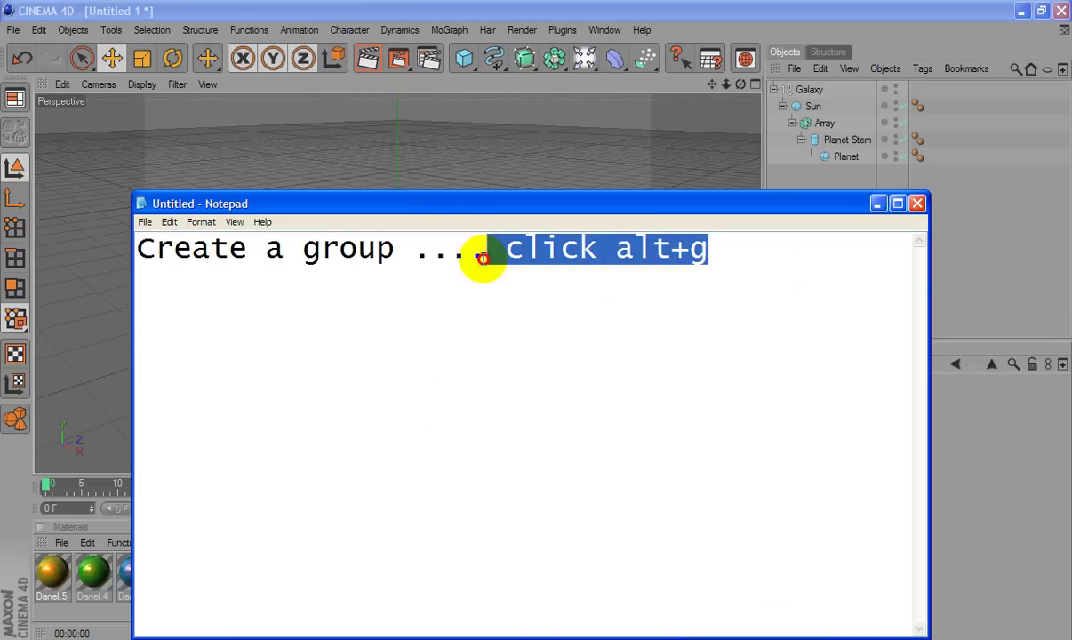
type("a")
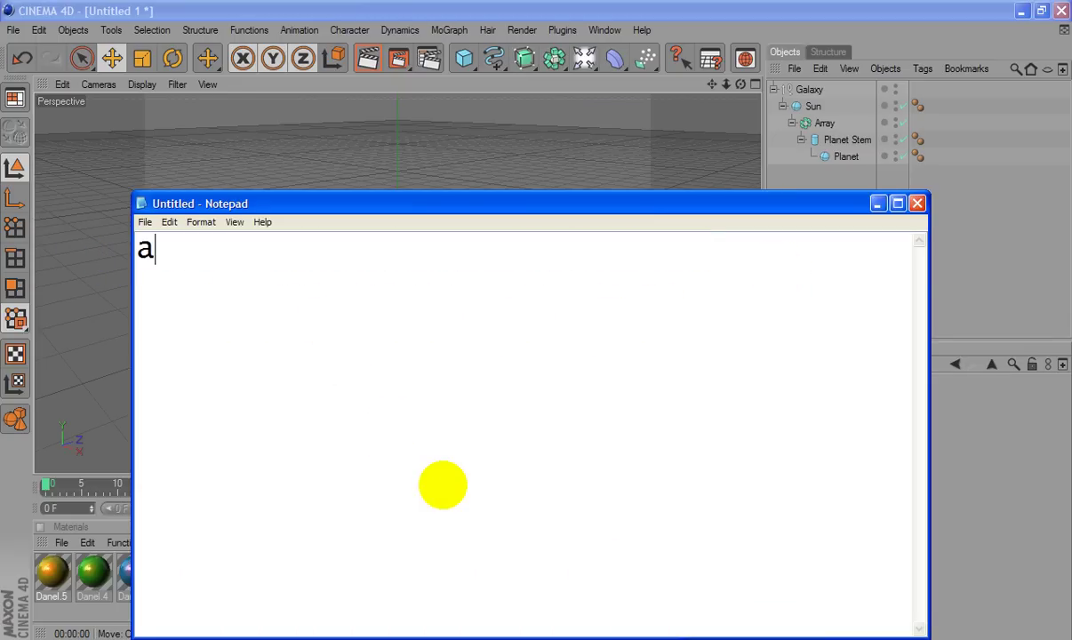
type("dd som")
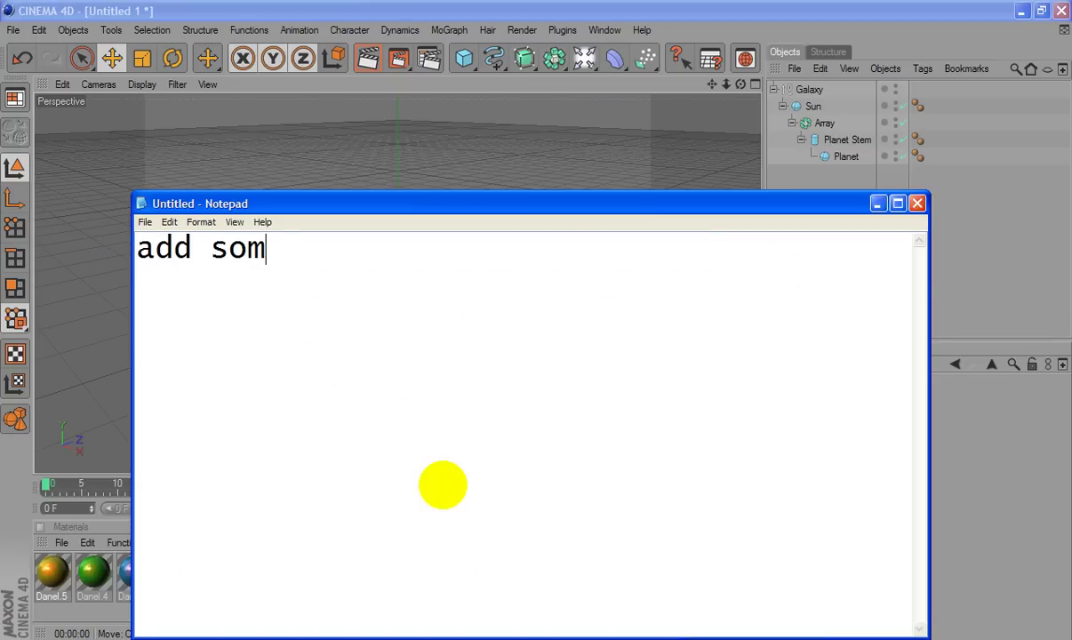
type("e colors")
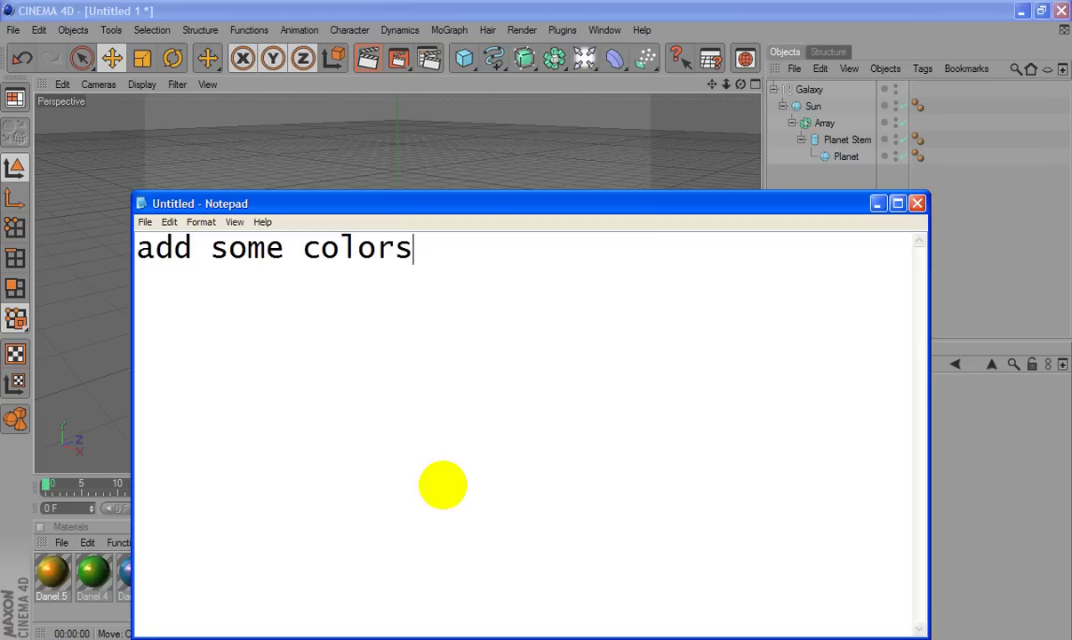
type(".....")
Create a new Danel shader material in the Material Manager.
key("Return")
left_click(232, 146)
left_click(256, 568)
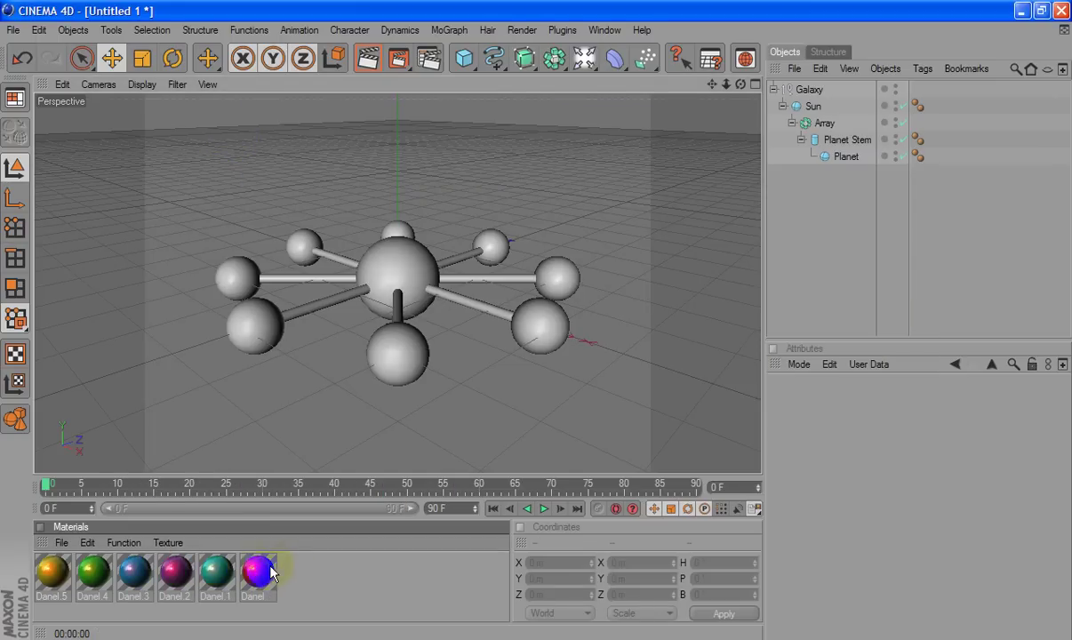
left_click(170, 574)
left_click(92, 573)
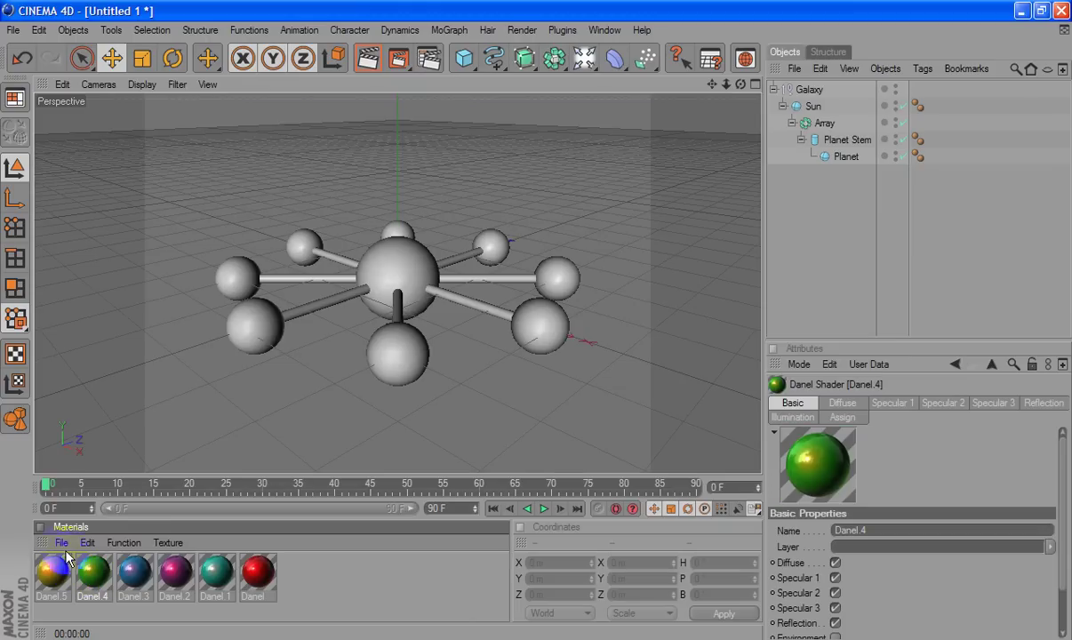
left_click(61, 542)
mouse_move(87, 361)
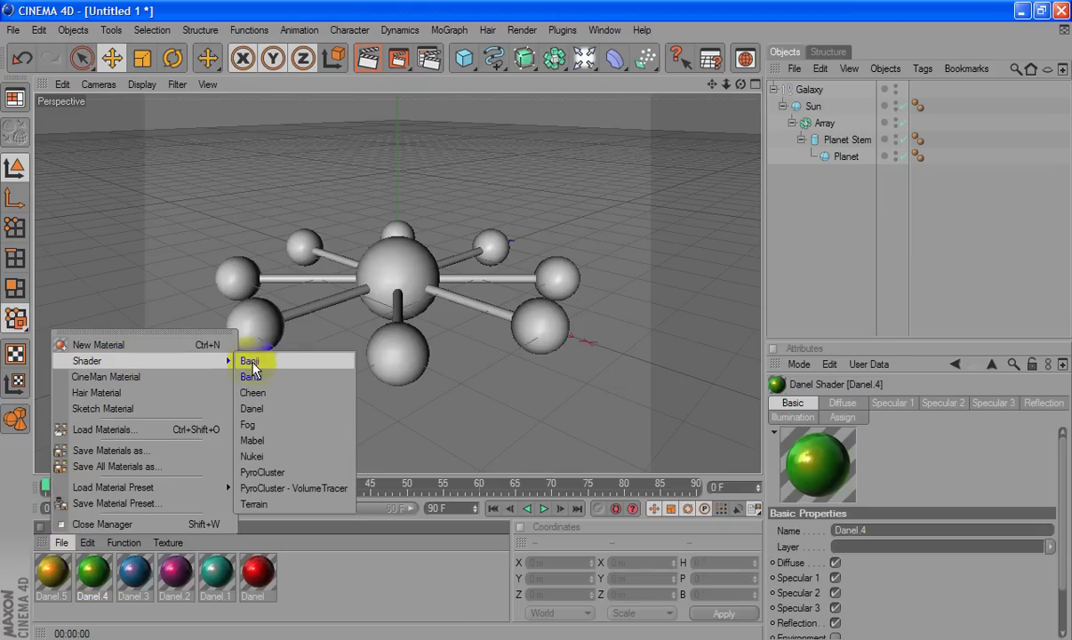
left_click(273, 409)
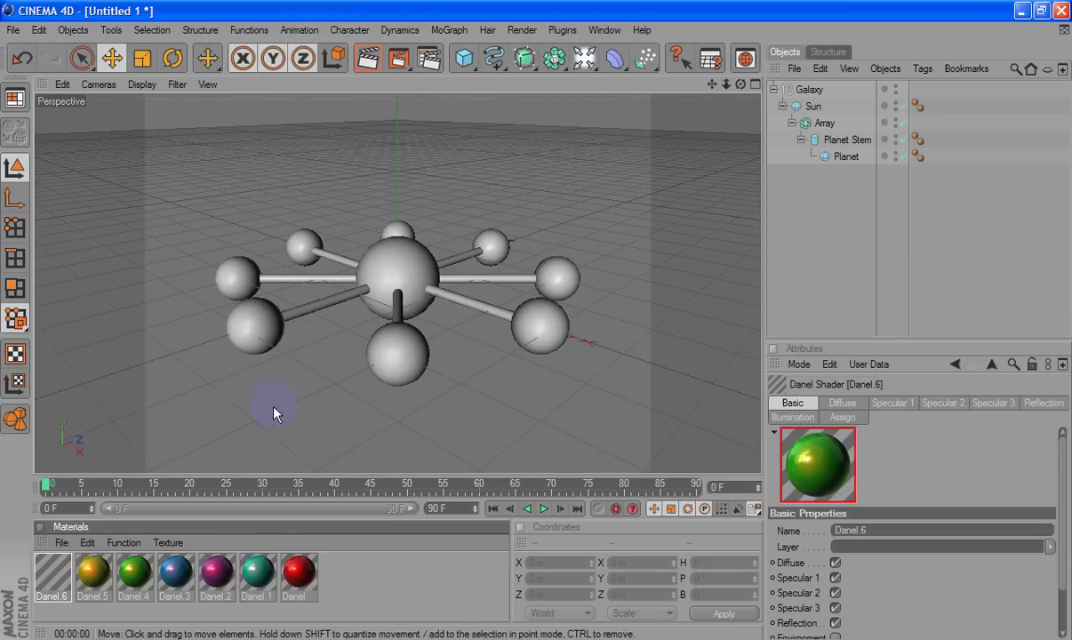
Set the Danel.6 material's diffuse colour to bright magenta.
double_click(52, 575)
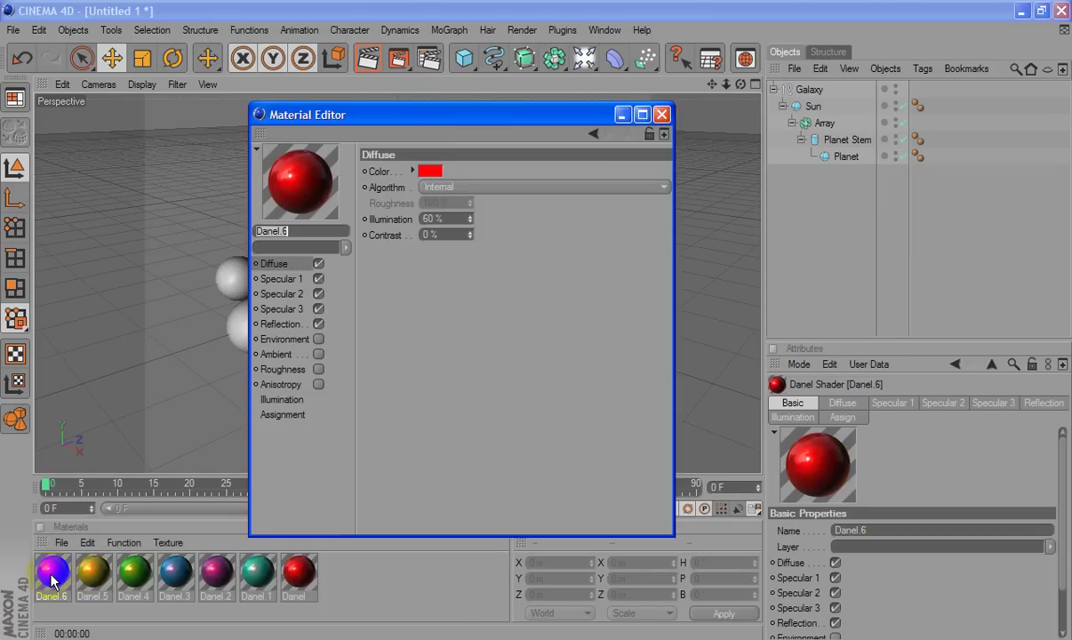
left_click(427, 172)
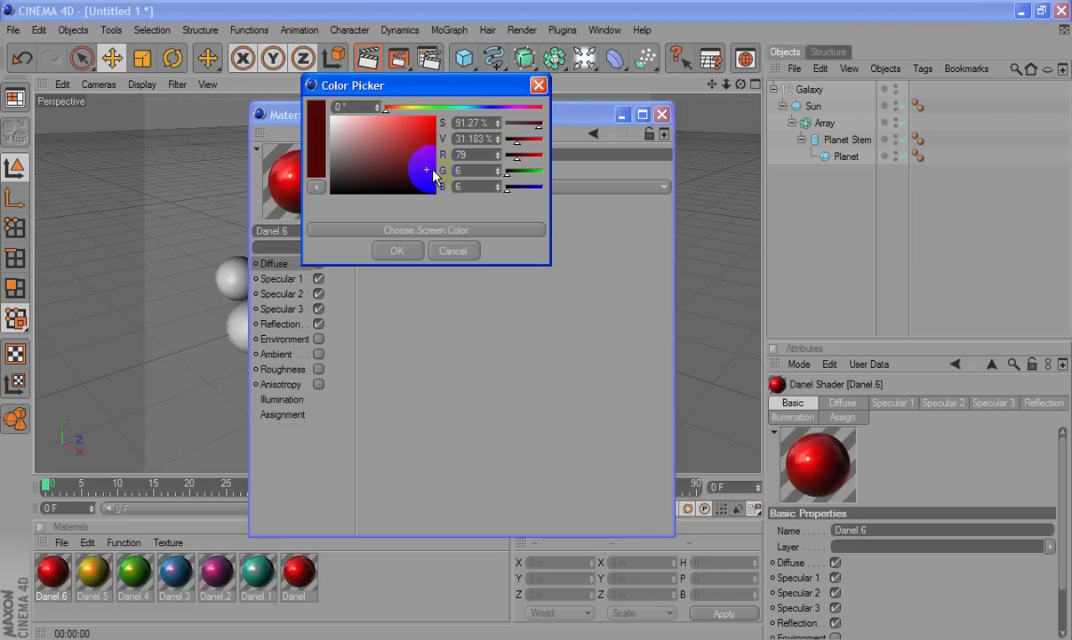
left_click(427, 169)
left_click_drag(471, 106, 509, 108)
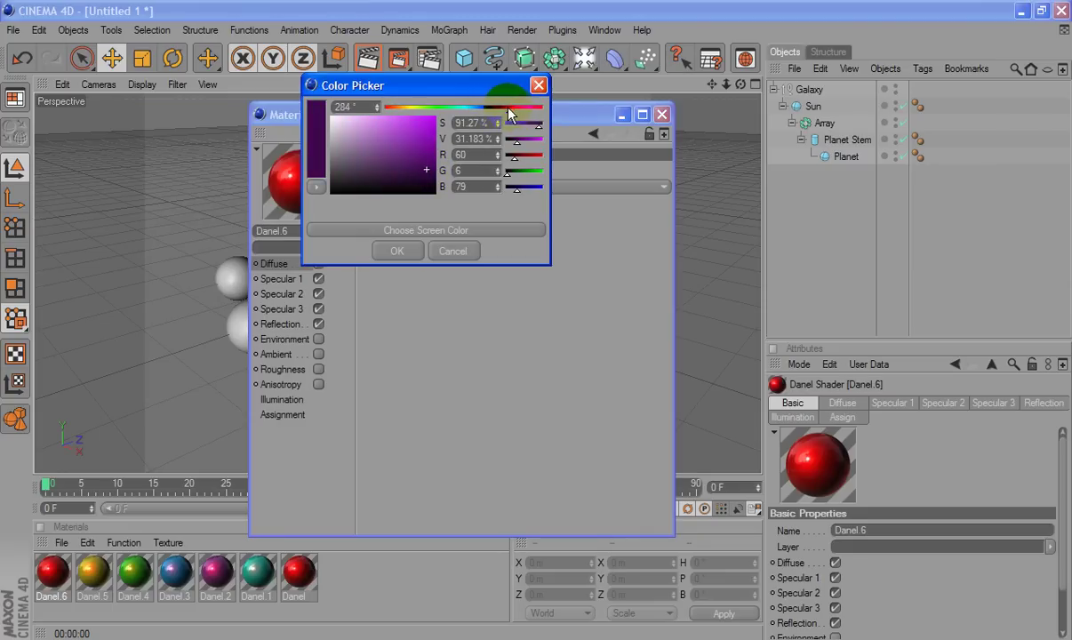
left_click_drag(421, 138, 428, 119)
left_click(396, 251)
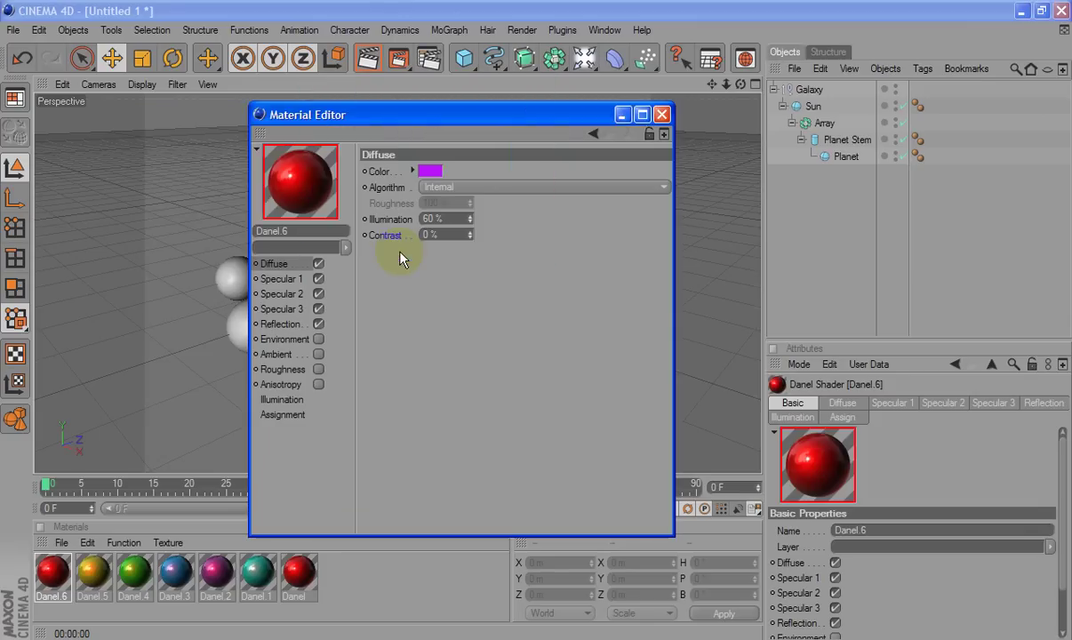
left_click(660, 116)
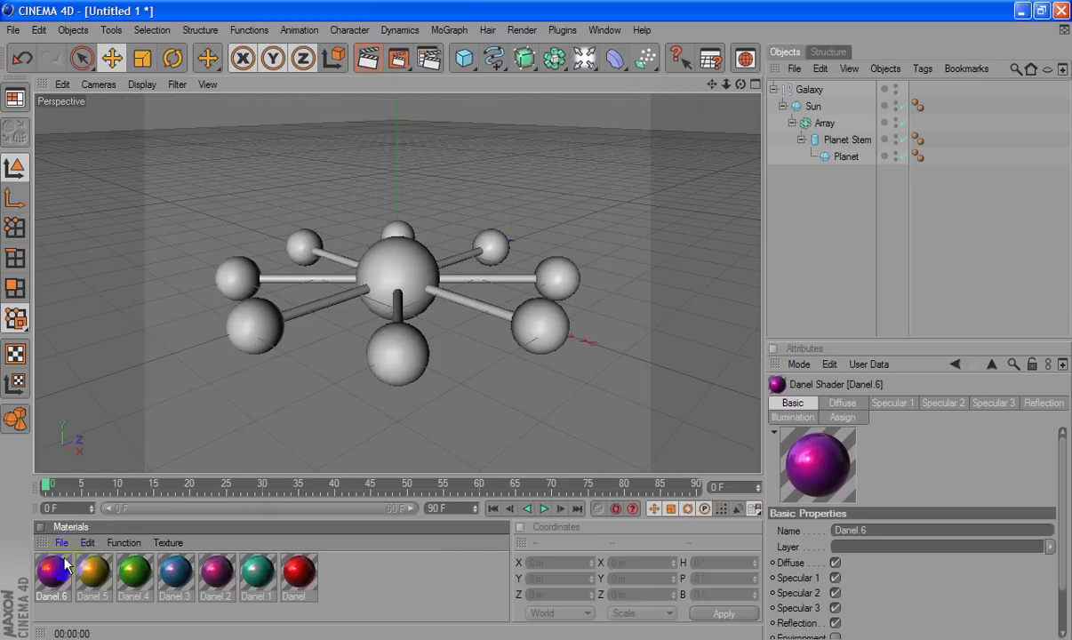
Apply the Danel.6, Danel.4 and Danel.5 materials to the planets, leaving them yellow.
left_click_drag(52, 571, 389, 375)
mouse_move(134, 572)
left_mouse_down()
mouse_move(224, 355)
mouse_move(252, 329)
left_mouse_up()
mouse_move(92, 569)
left_mouse_down()
mouse_move(193, 348)
mouse_move(240, 319)
left_mouse_up()
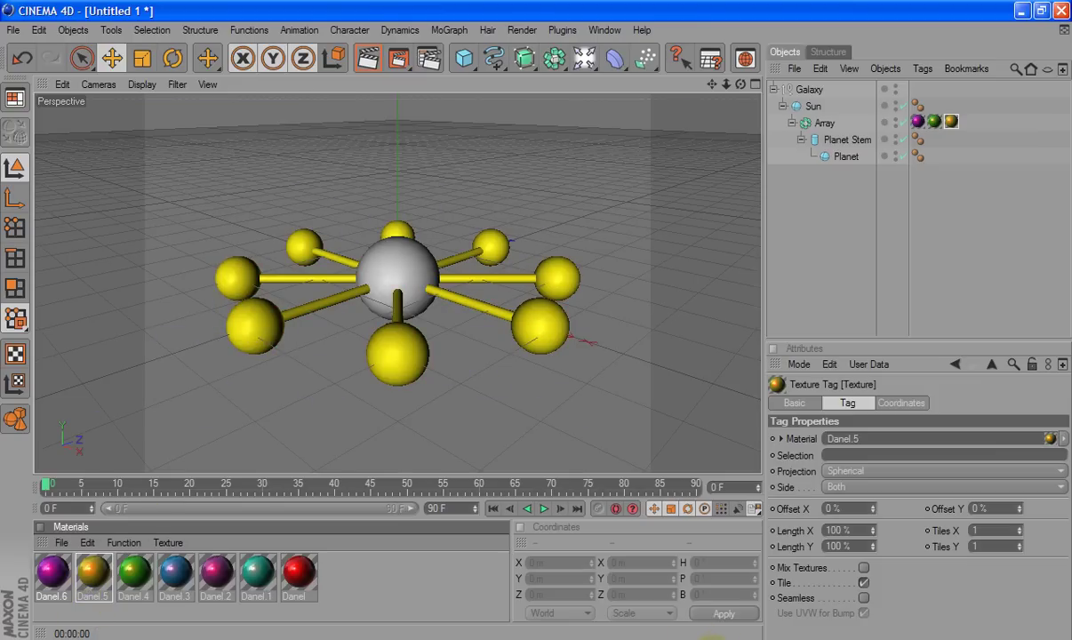
key("alt+Tab")
Rewrite the note as 'convert the object to editable object by clicking c key' and return to Cinema 4D.
mouse_move(571, 305)
left_mouse_down()
mouse_move(267, 249)
mouse_move(4, 249)
left_mouse_up()
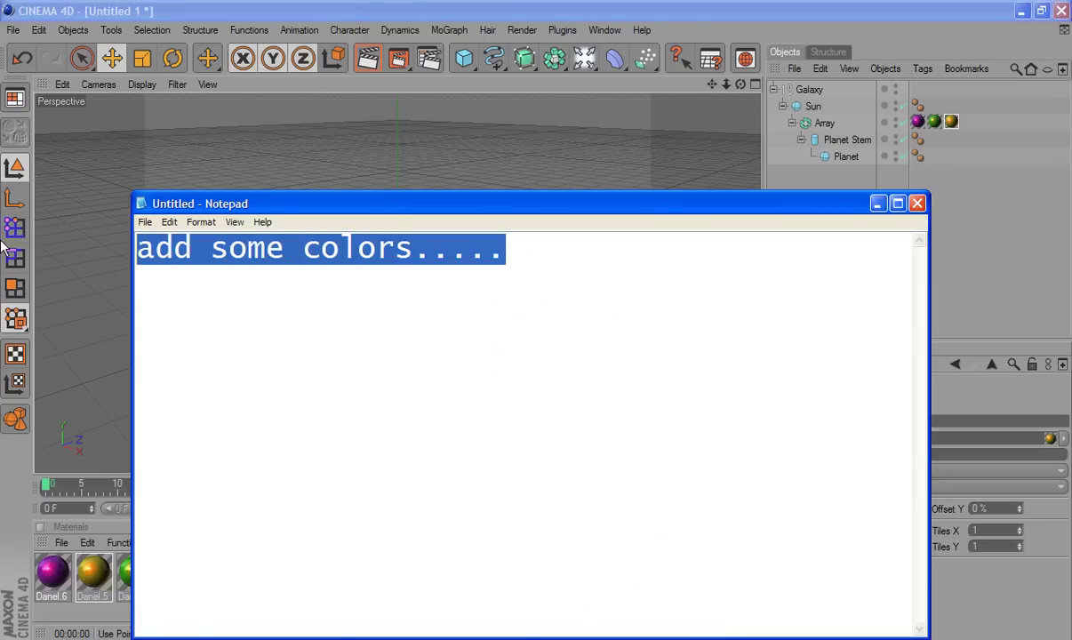
type("convert the object to editable object by clicking c key")
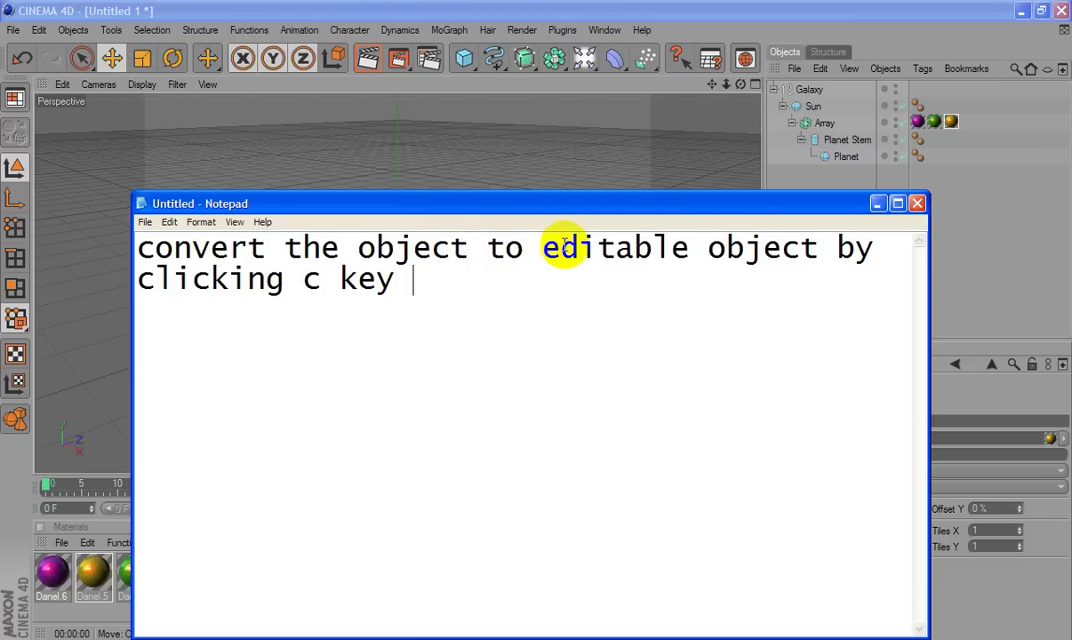
double_click(367, 281)
left_click_drag(322, 281, 302, 281)
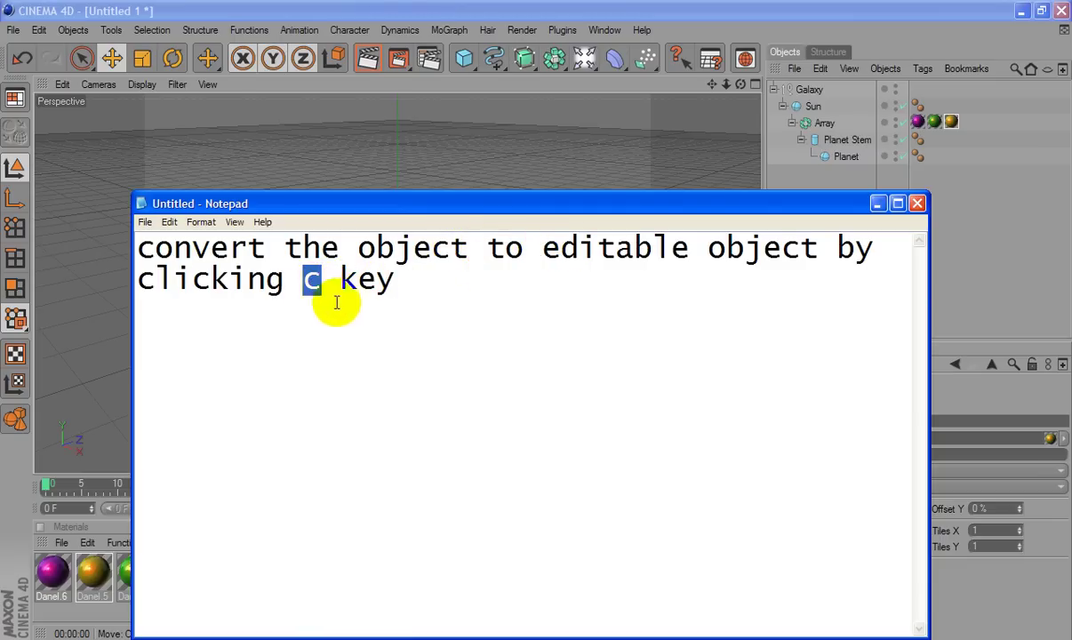
left_click(568, 132)
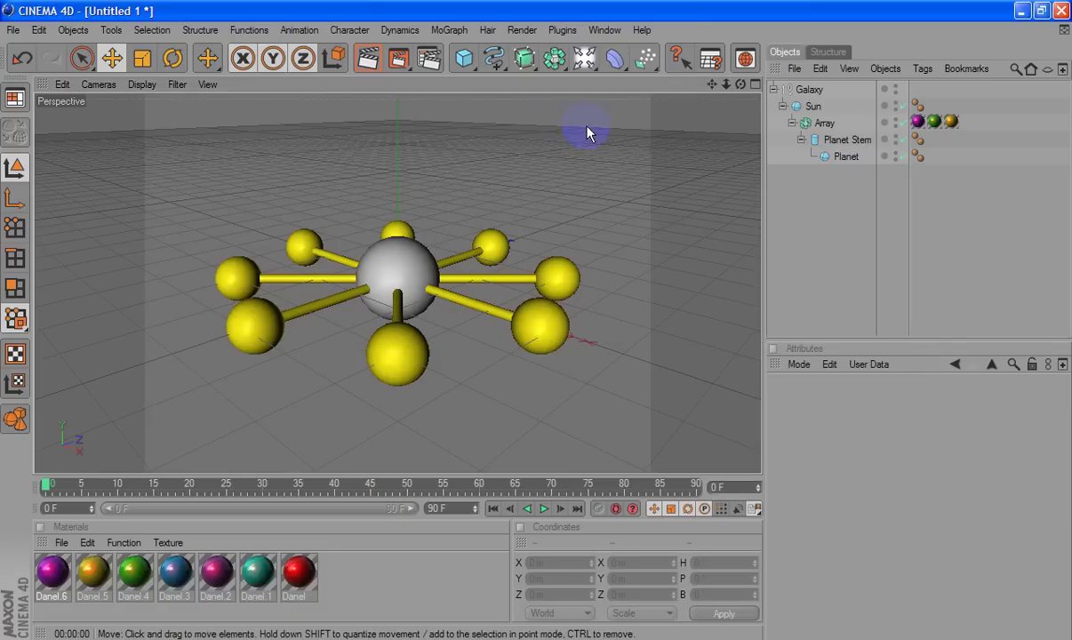
Convert the Array into an editable object with C and expand its planet stems.
left_click(825, 125)
key("c")
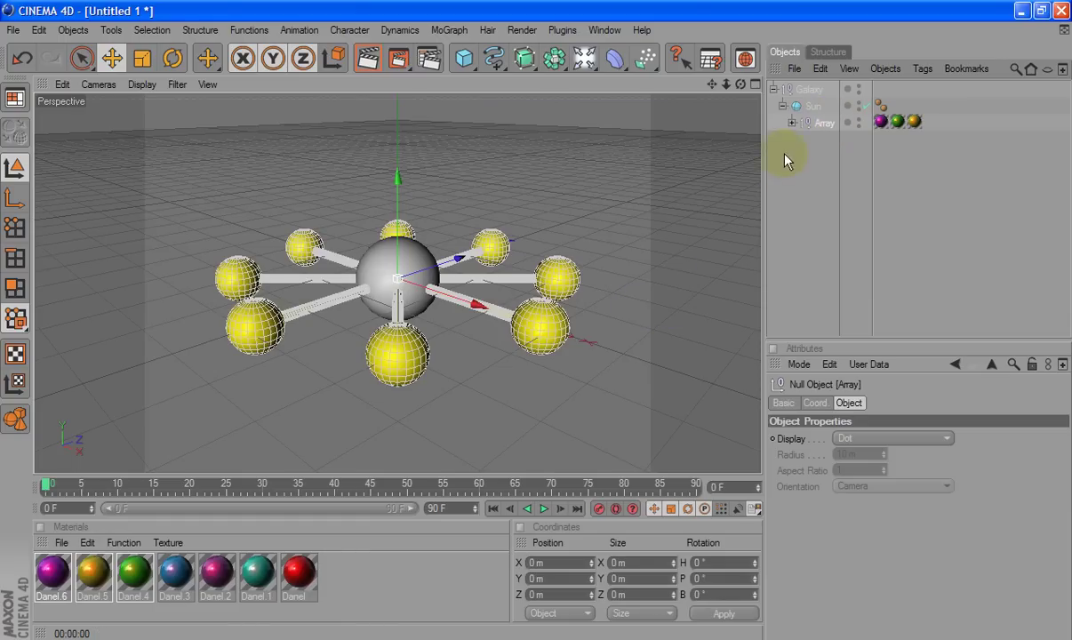
left_click(790, 121)
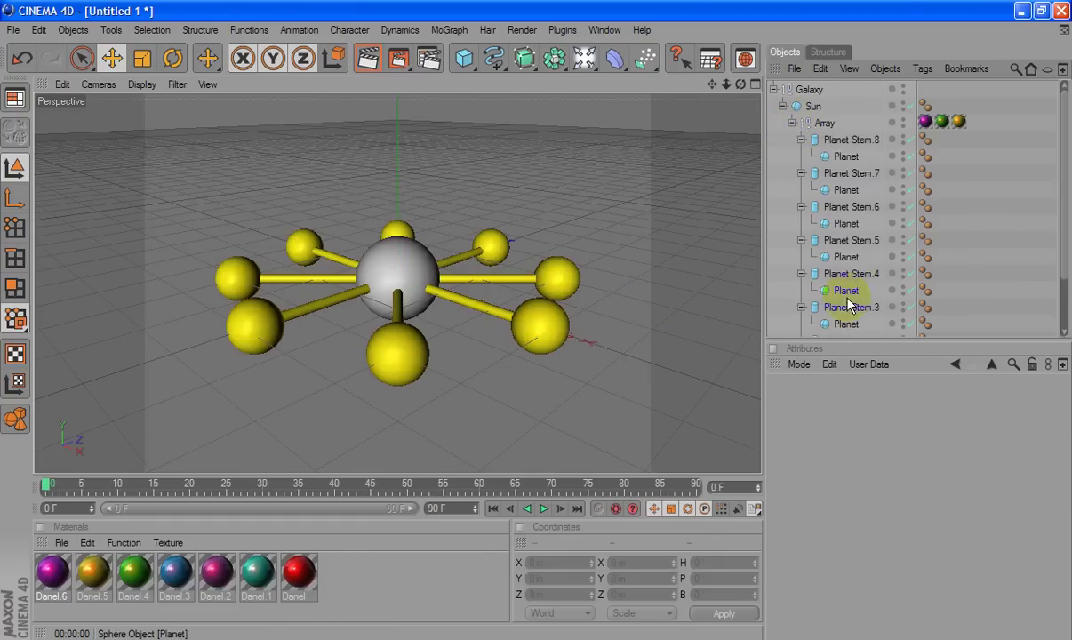
Drag Danel.5 through Danel.1 materials onto individual planets, coloring them green, blue, purple and teal.
mouse_move(52, 573)
left_mouse_down()
mouse_move(230, 346)
mouse_move(249, 343)
left_mouse_up()
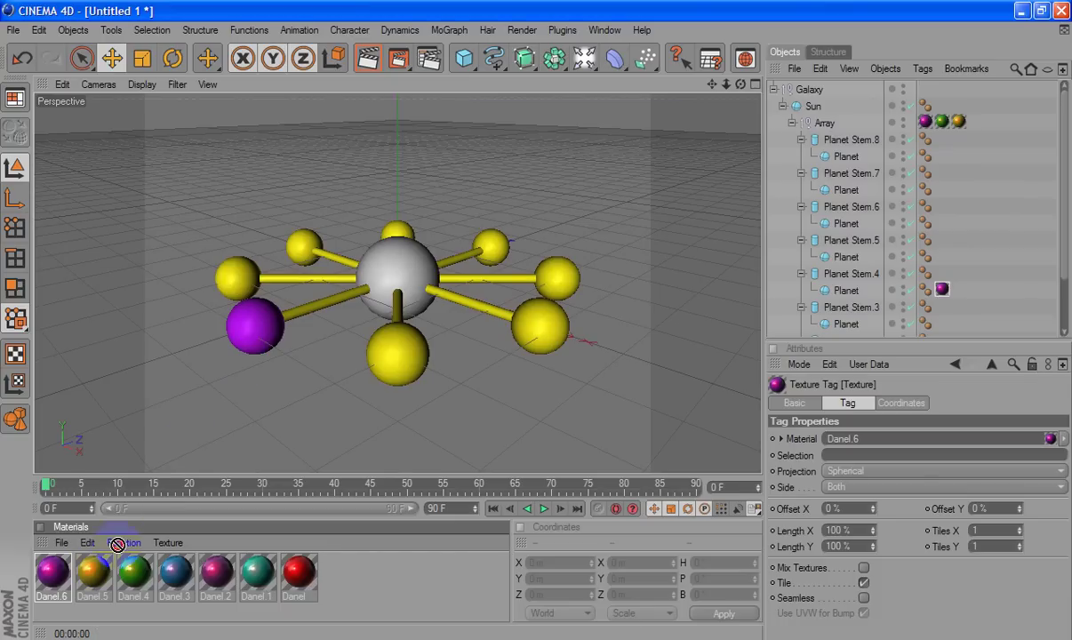
left_click_drag(92, 573, 551, 328)
left_click_drag(175, 573, 569, 277)
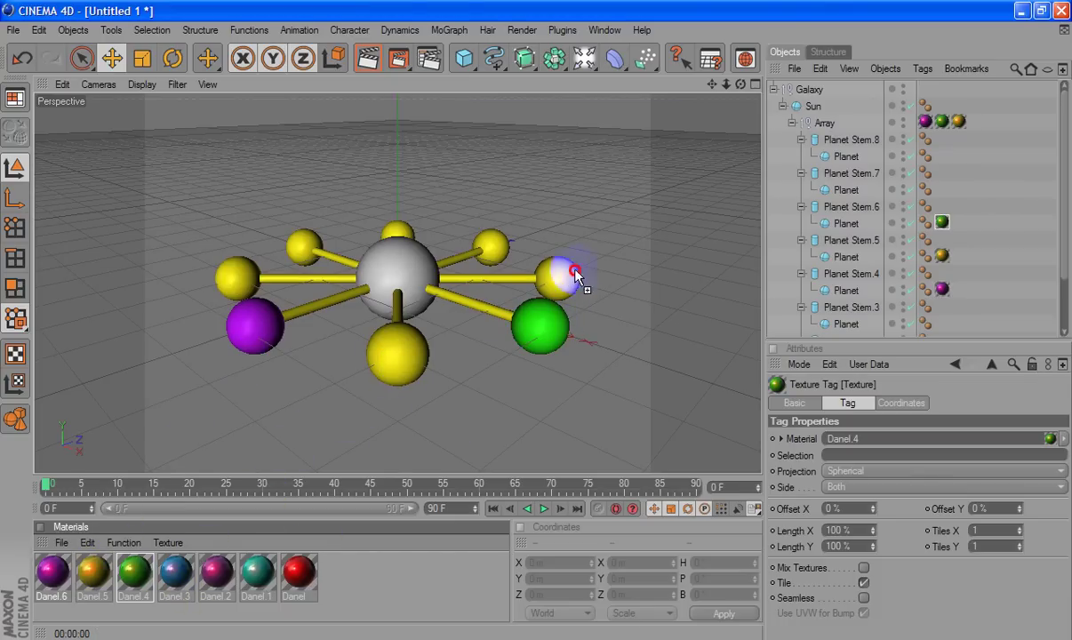
left_click_drag(216, 573, 493, 247)
left_click_drag(257, 573, 404, 229)
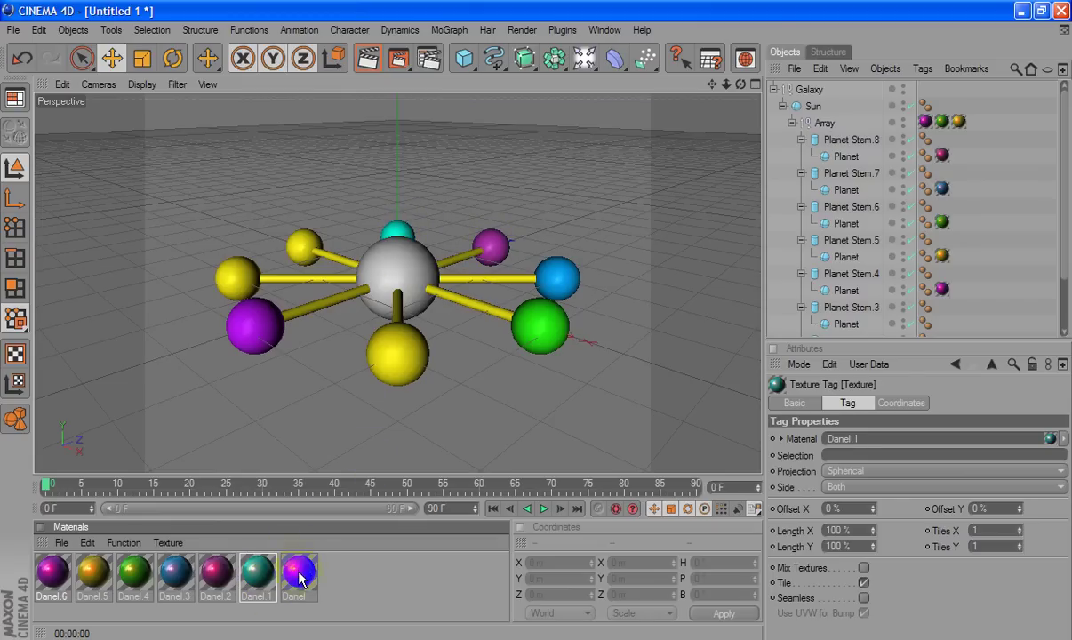
left_click_drag(298, 574, 303, 257)
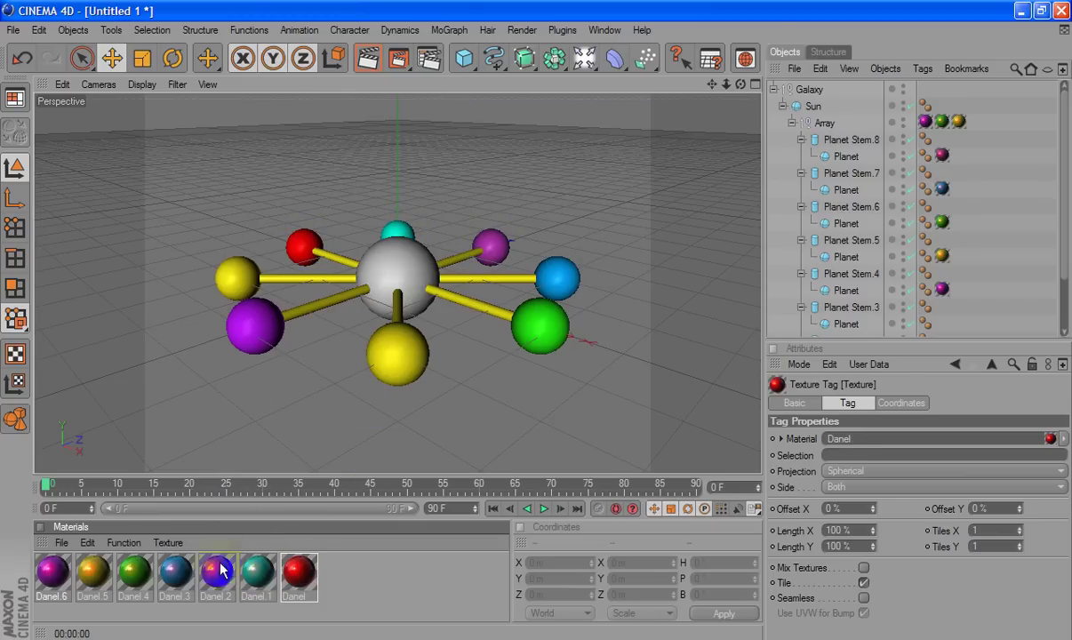
left_click(62, 543)
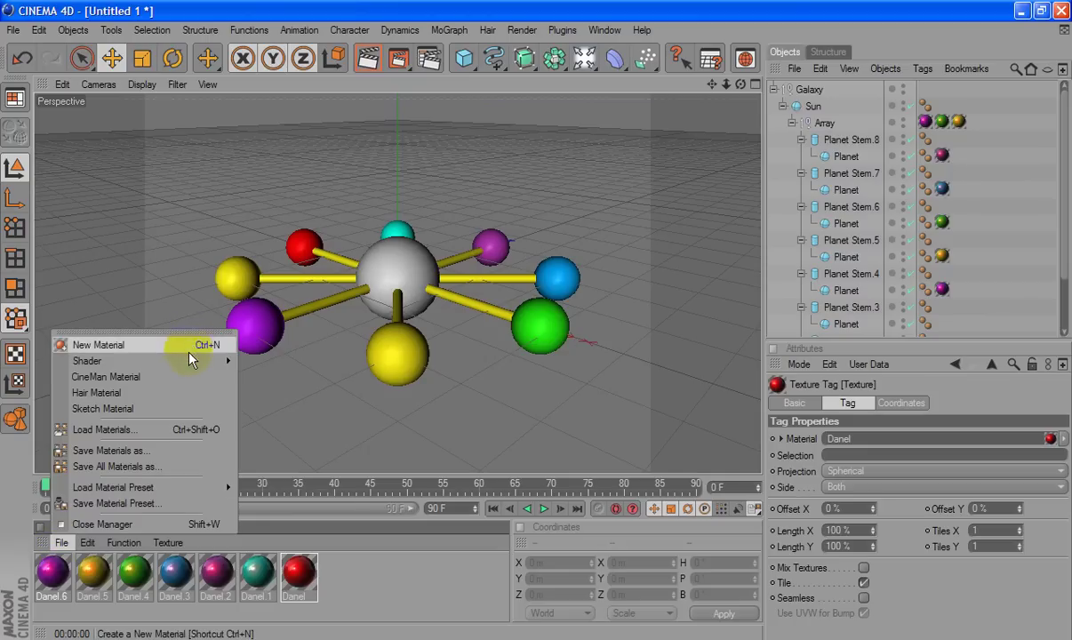
mouse_move(87, 361)
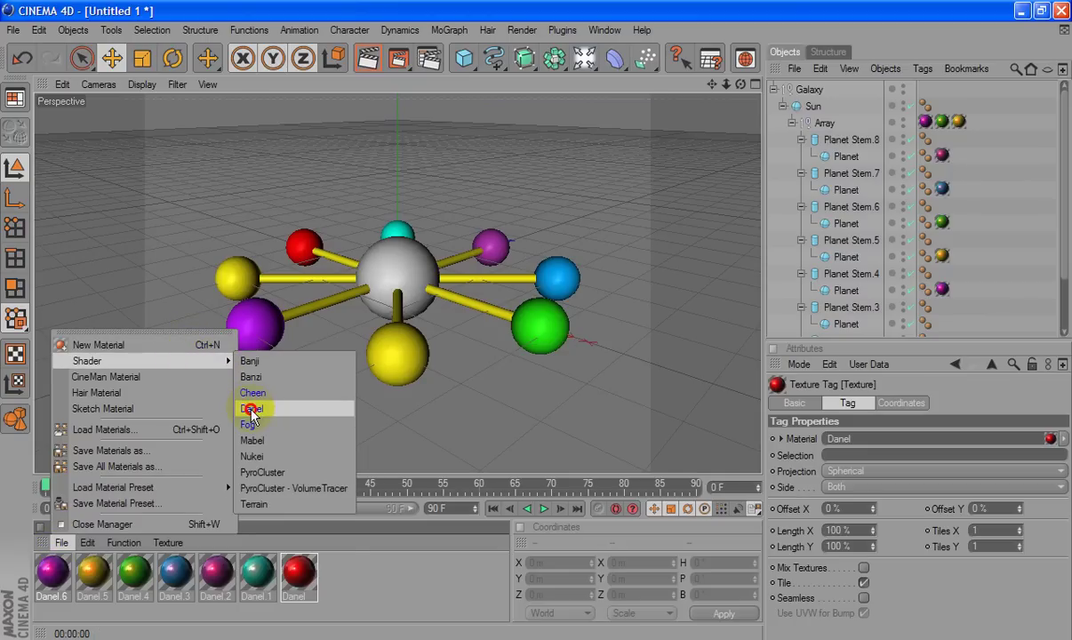
Create a new grey-purple Danel.7 material and apply it to the left yellow planet.
left_click(252, 409)
double_click(53, 574)
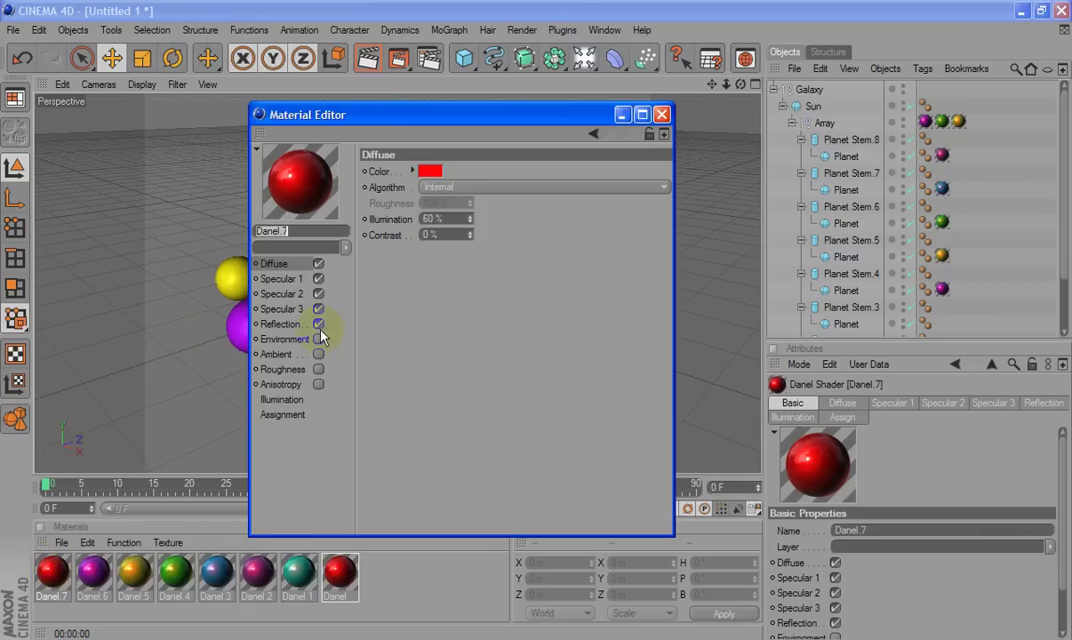
left_click(430, 171)
left_click(427, 173)
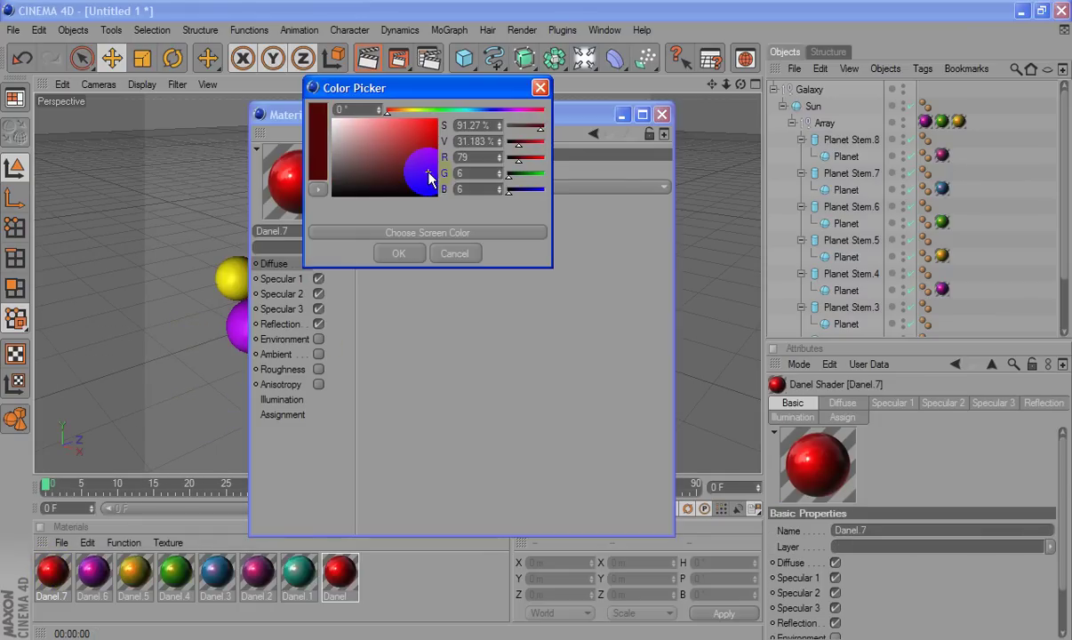
left_click(502, 110)
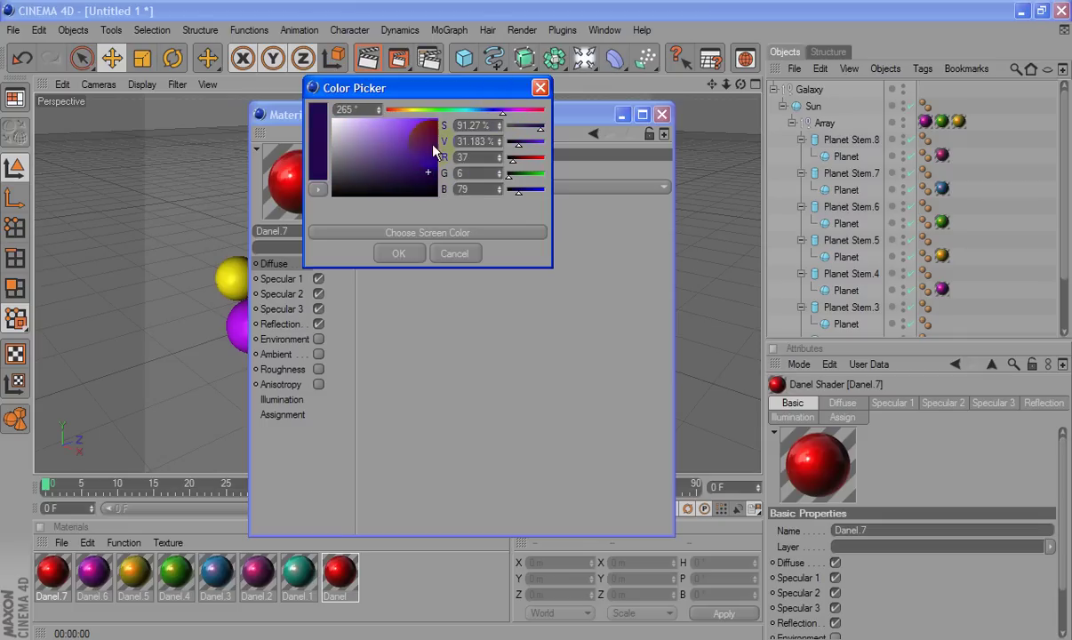
left_click(341, 152)
left_click(391, 253)
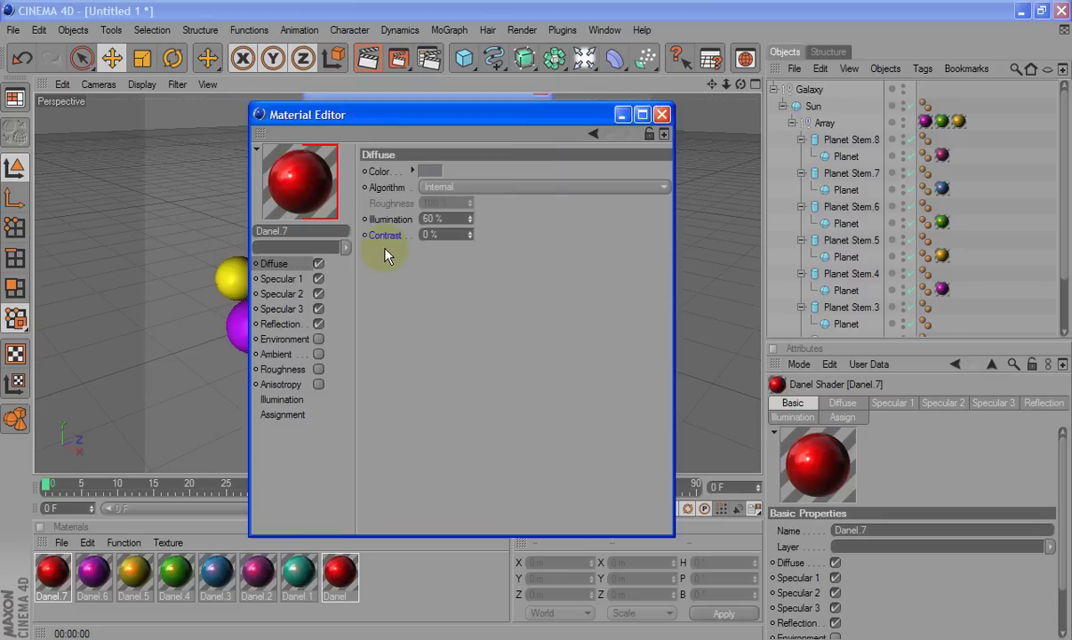
left_click(661, 115)
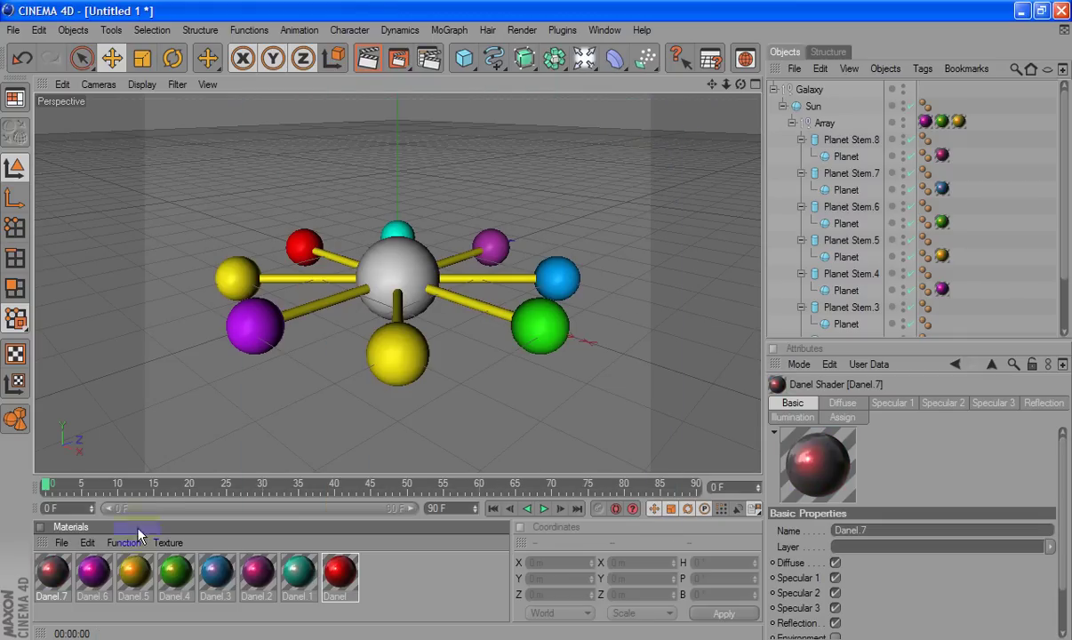
left_click_drag(53, 573, 238, 278)
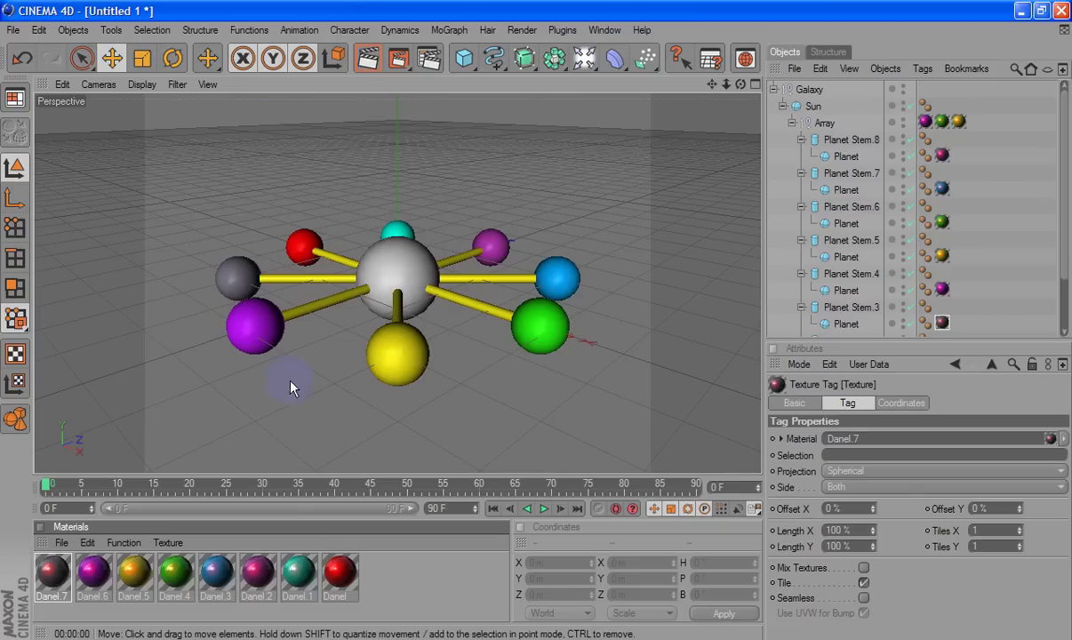
Create a new material Mat and set its colour to bright yellow (RGB 249/213/7).
left_click(61, 543)
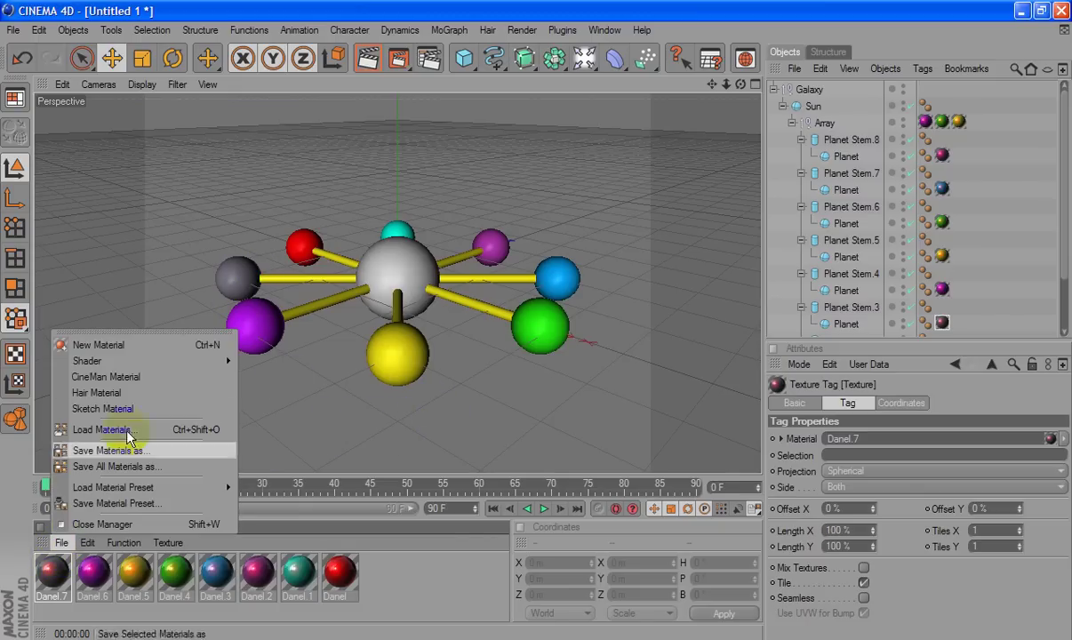
left_click(142, 348)
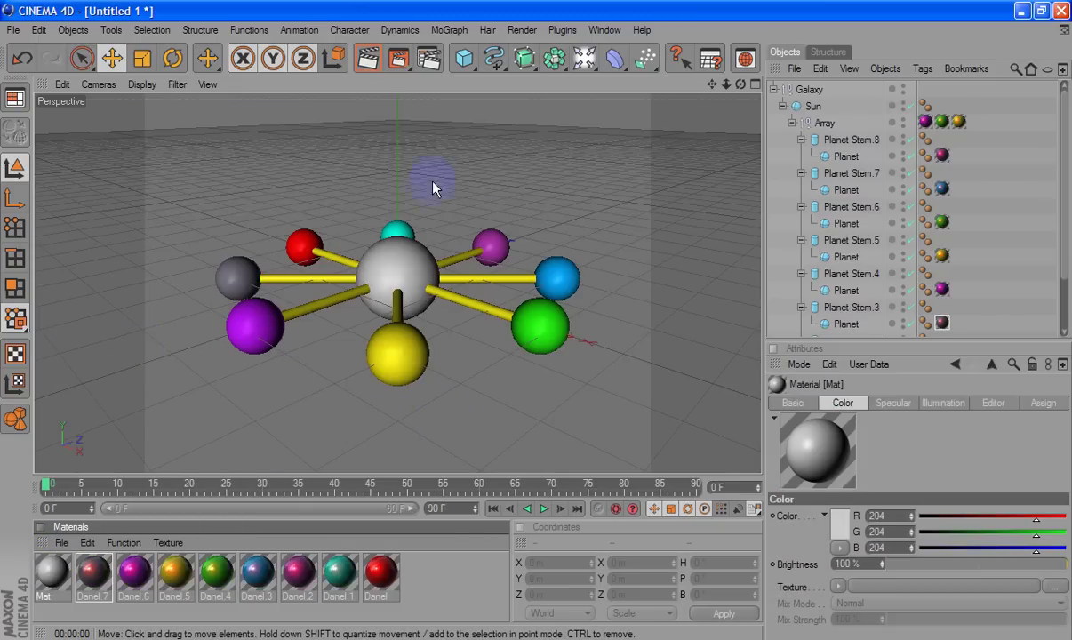
double_click(50, 573)
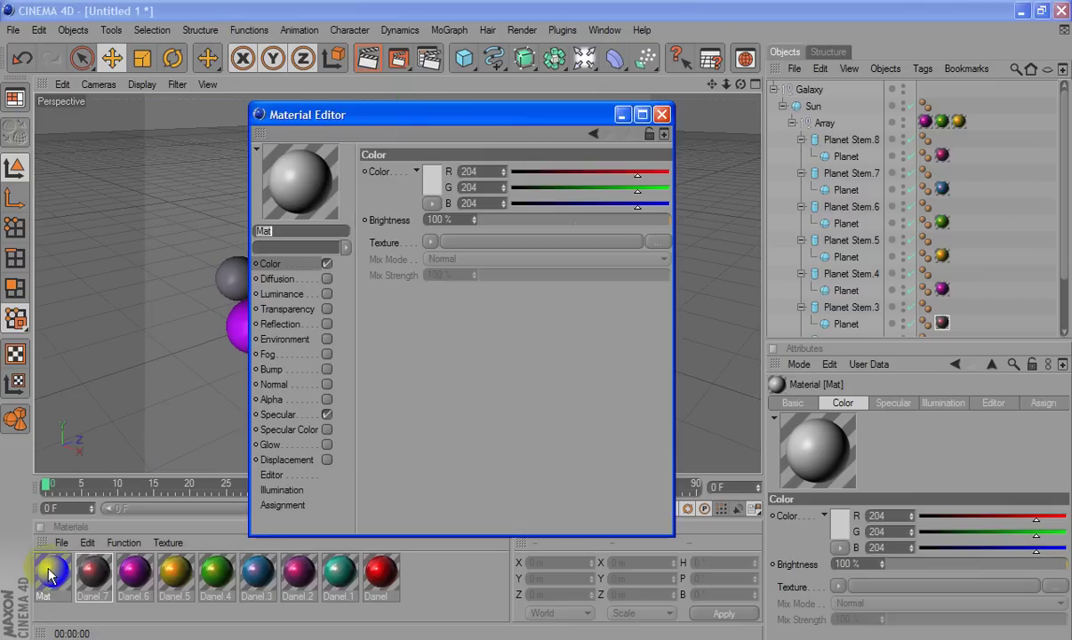
left_click(430, 189)
left_click(428, 183)
left_click(406, 121)
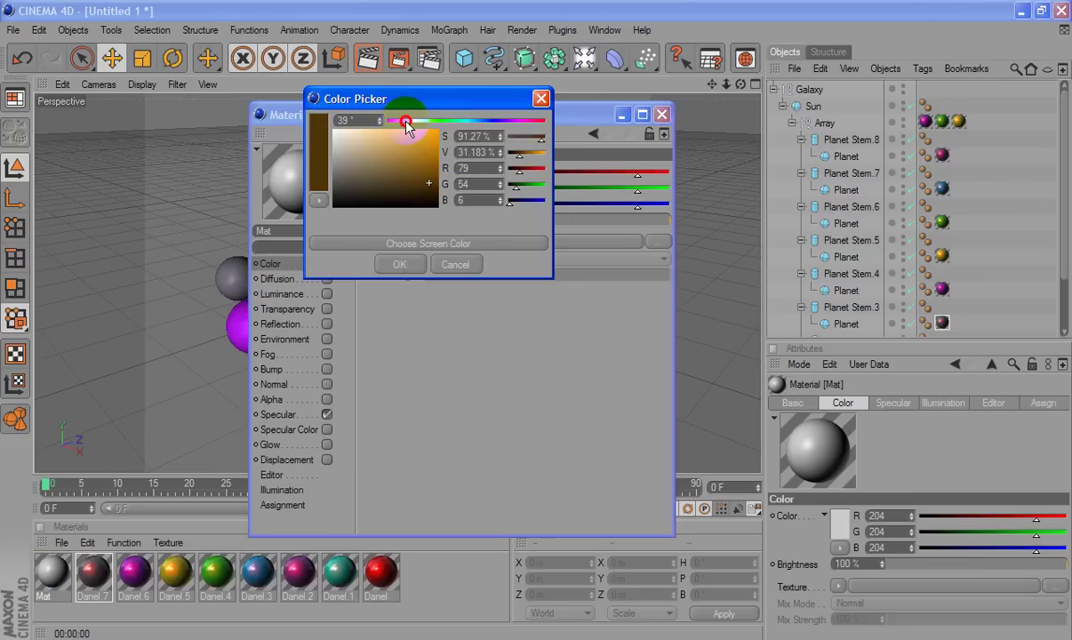
left_click_drag(405, 122, 412, 122)
left_click(426, 135)
left_click(399, 264)
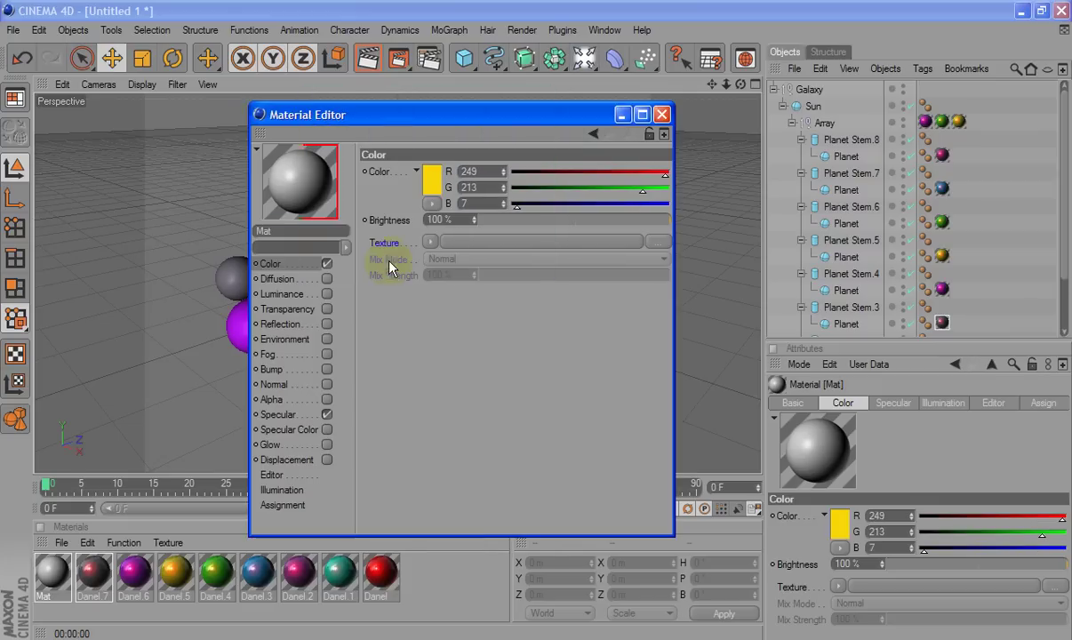
Apply the yellow Mat material to the sun and render a test preview.
left_click(662, 115)
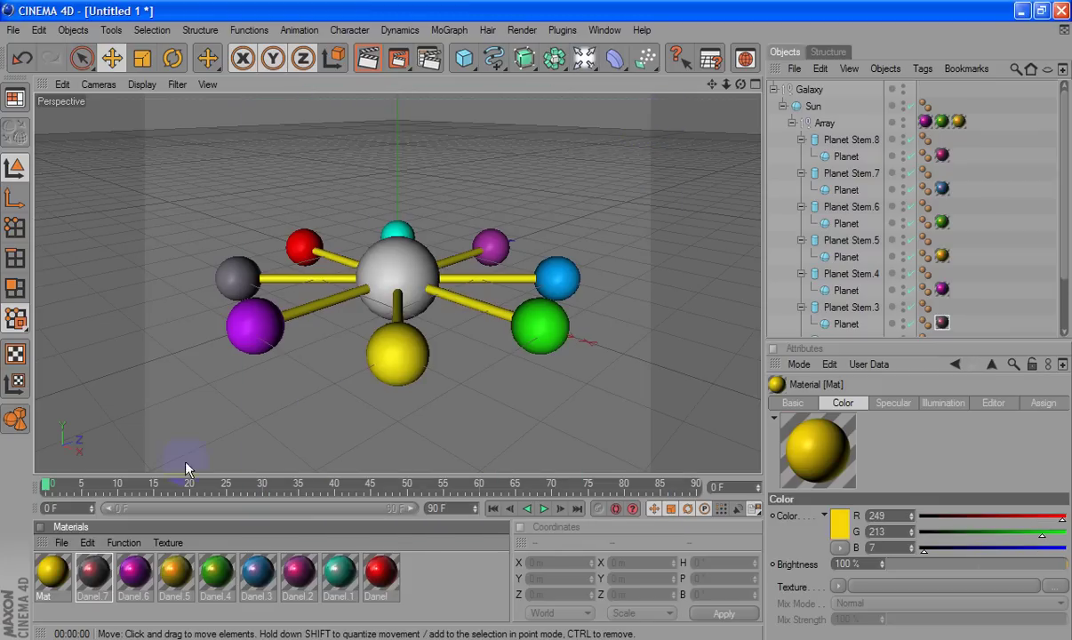
left_click_drag(52, 573, 402, 289)
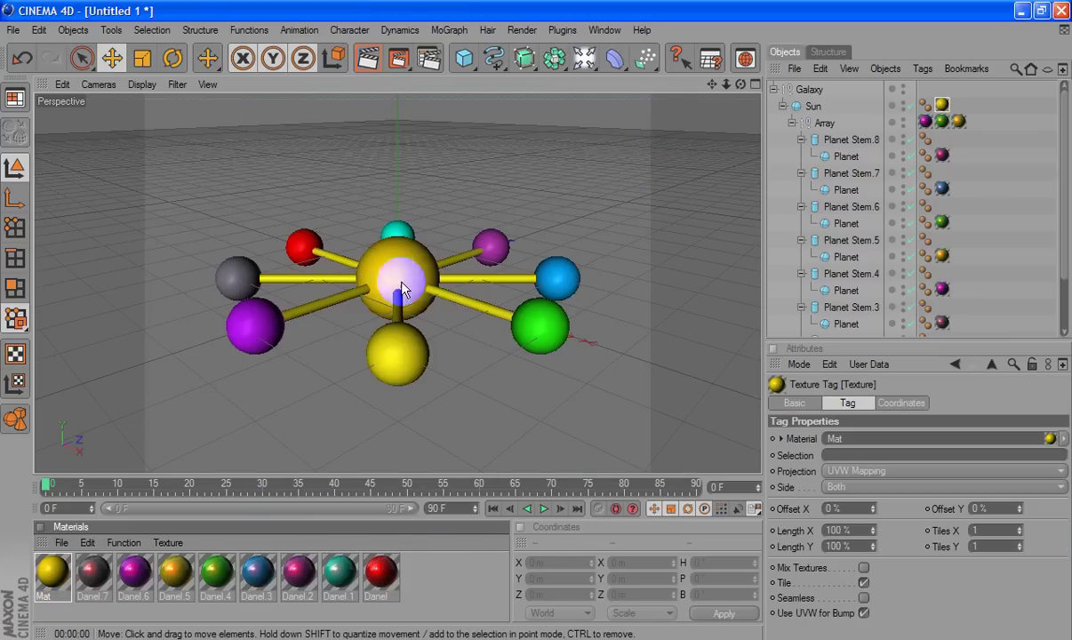
left_click(368, 57)
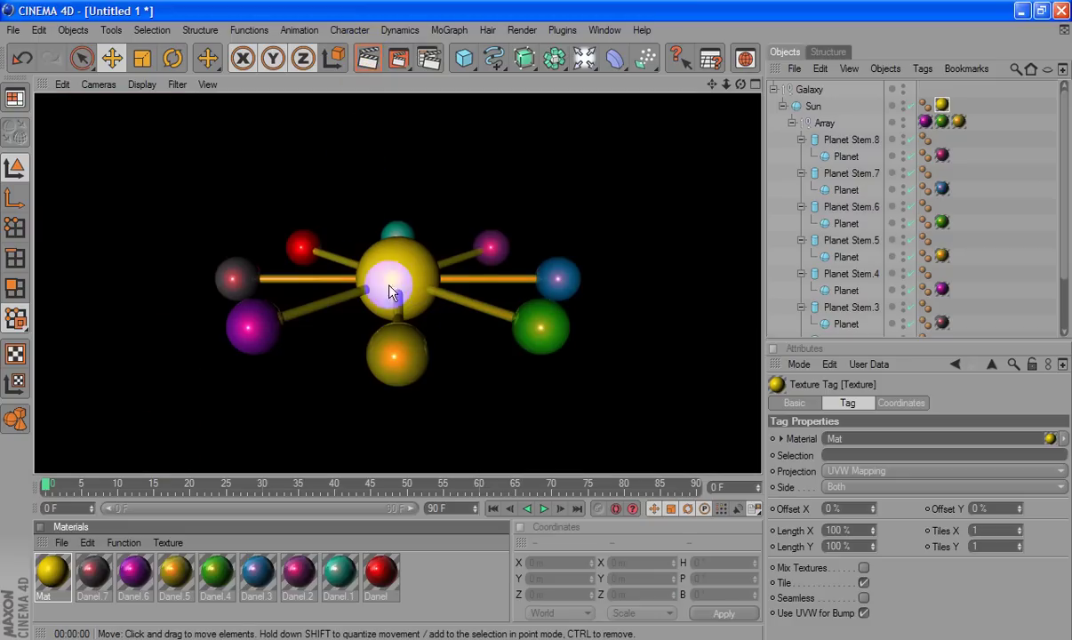
Rotate the whole Galaxy group about 50° in bank and render a preview to check.
left_click(351, 203)
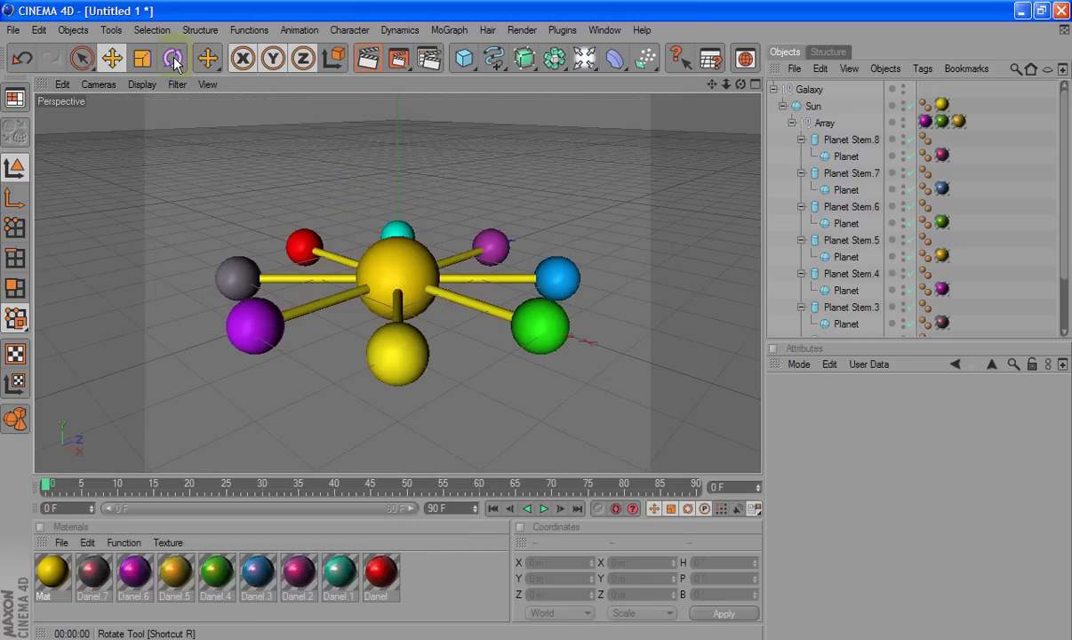
left_click(793, 90)
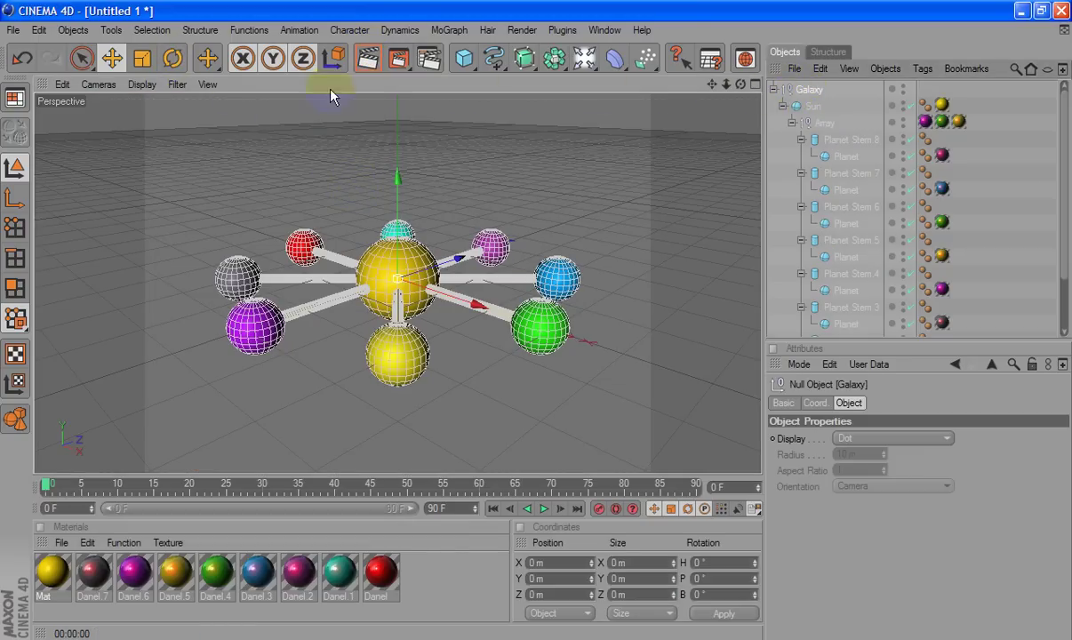
left_click(172, 57)
mouse_move(403, 230)
left_mouse_down()
mouse_move(435, 278)
mouse_move(424, 265)
left_mouse_up()
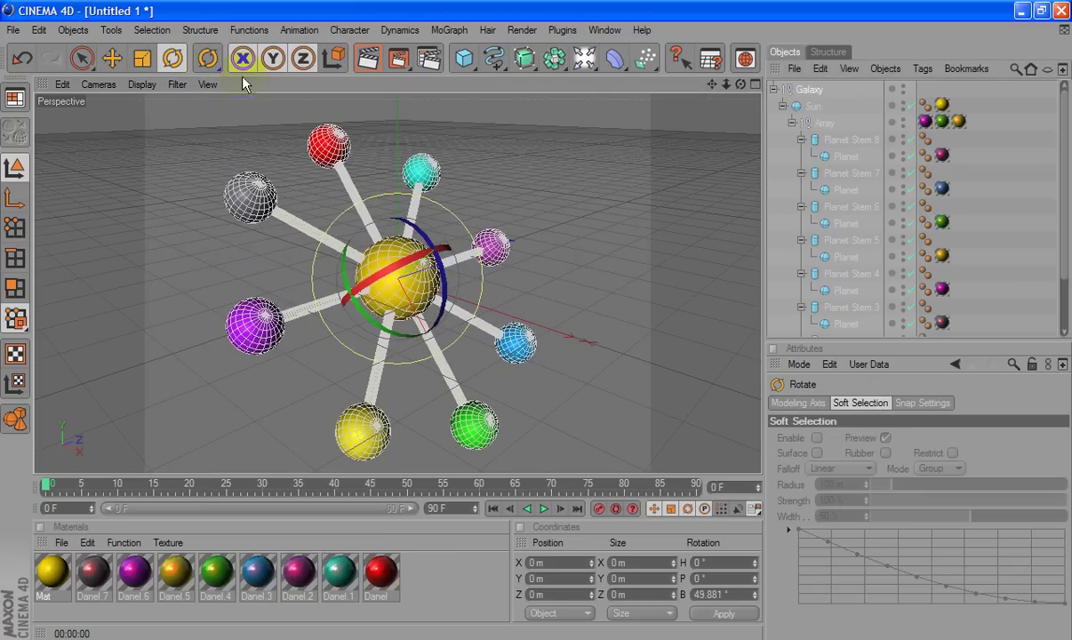
left_click(361, 62)
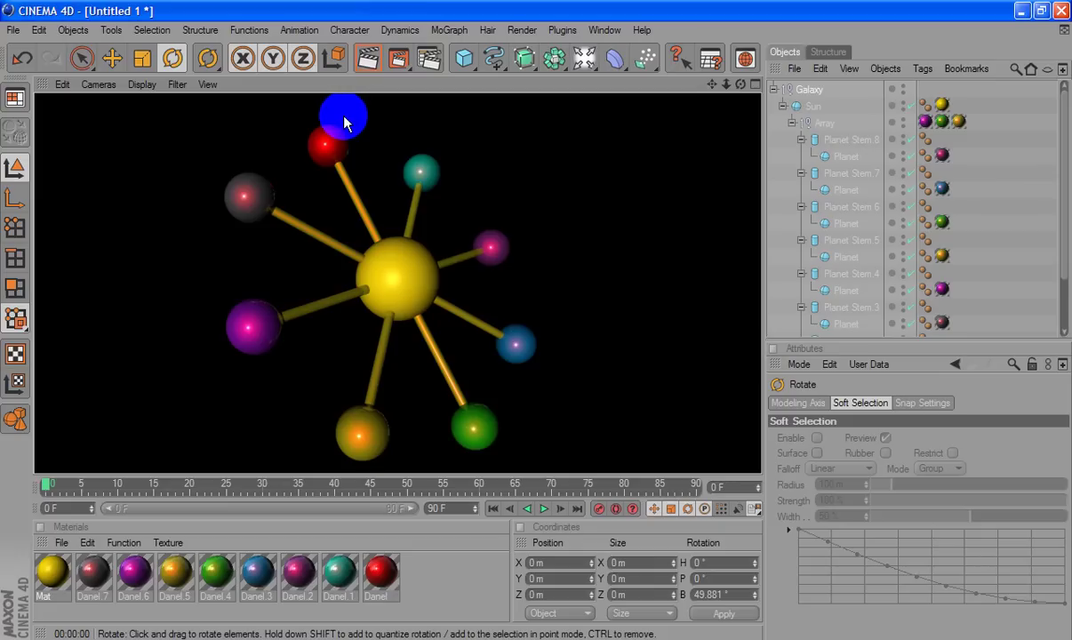
Clear the render preview, bring Notepad forward, and select the old convert note text.
left_click(345, 123)
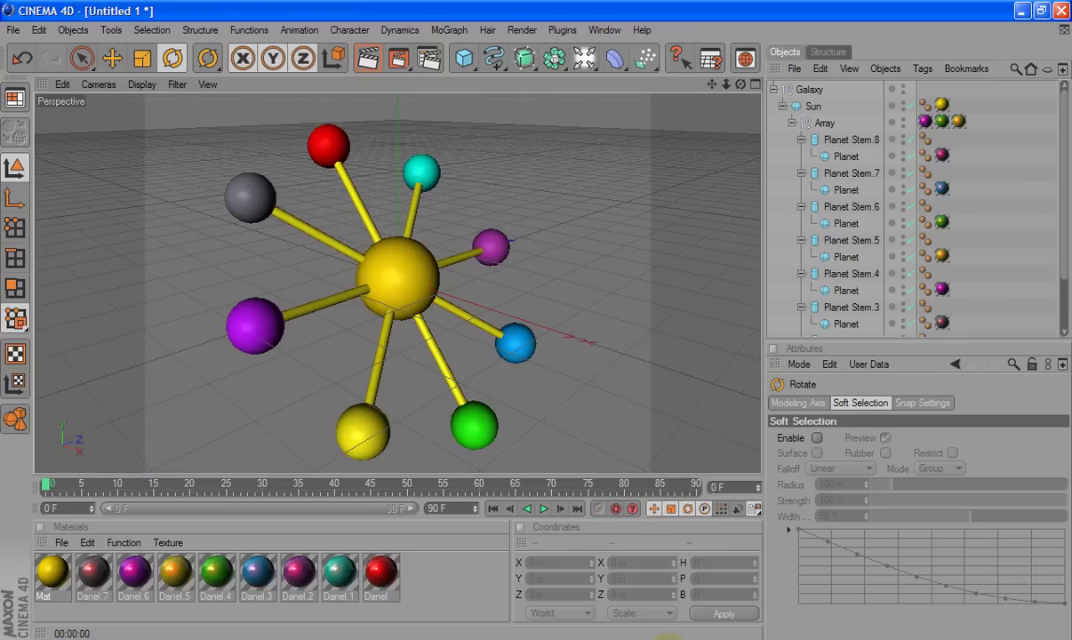
key("alt+Tab")
left_click_drag(424, 333, 92, 235)
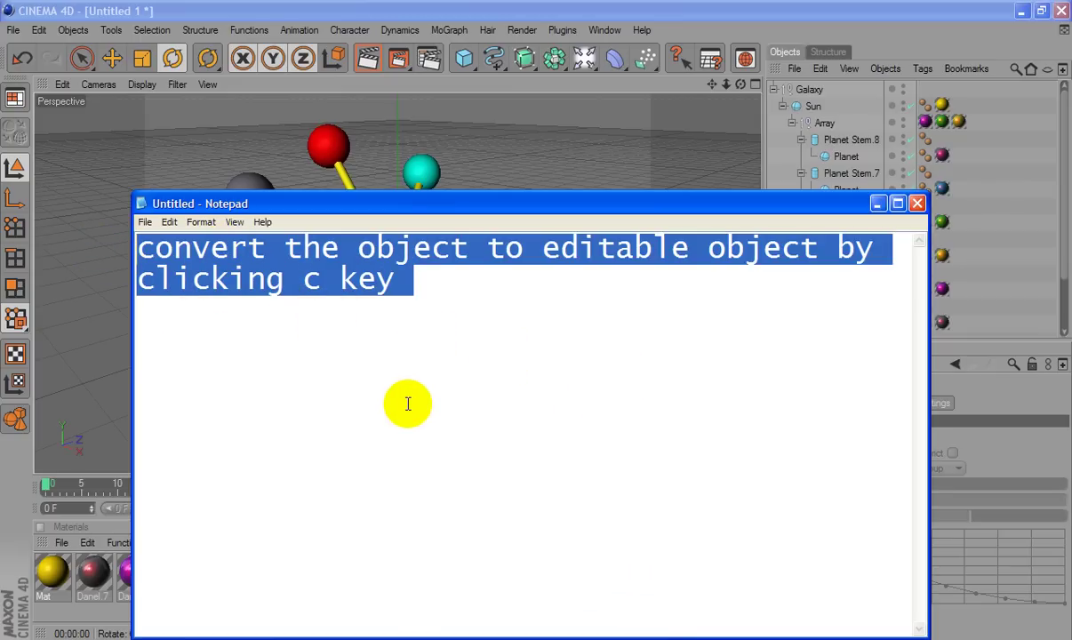
Replace the old note with 'add some animation' and 'make sure that you are selecting frame 0...'.
key("Delete")
type("a")
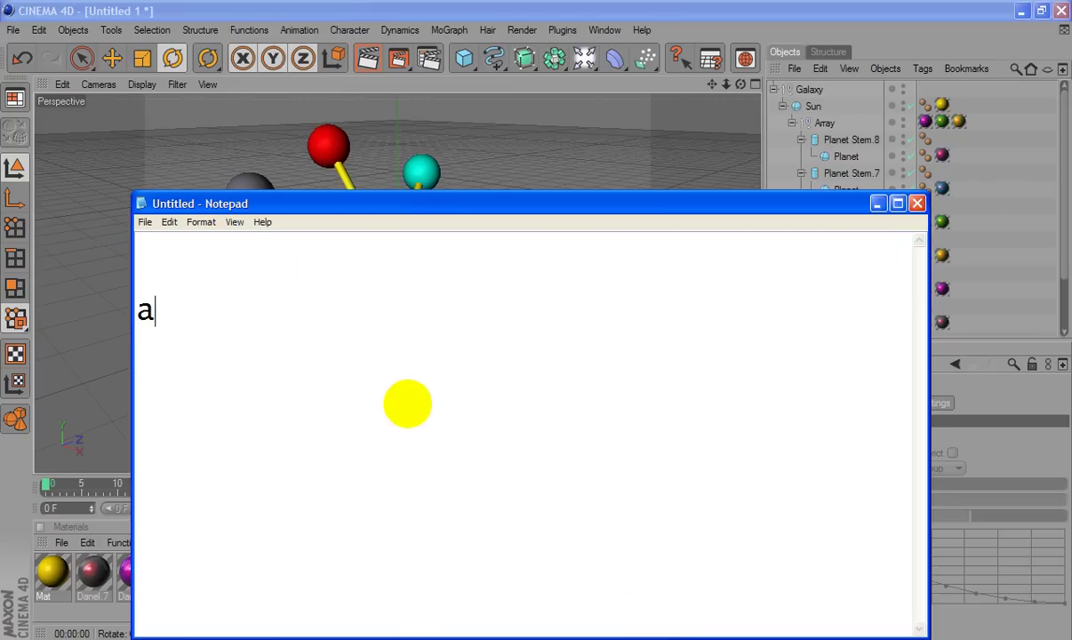
type("dd some ")
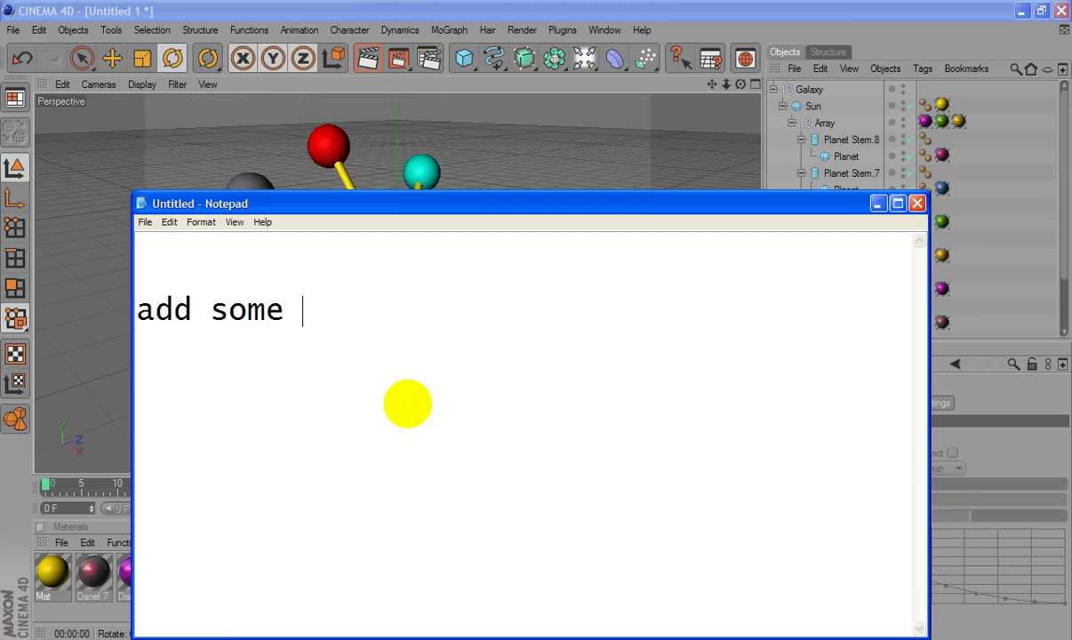
type("animat")
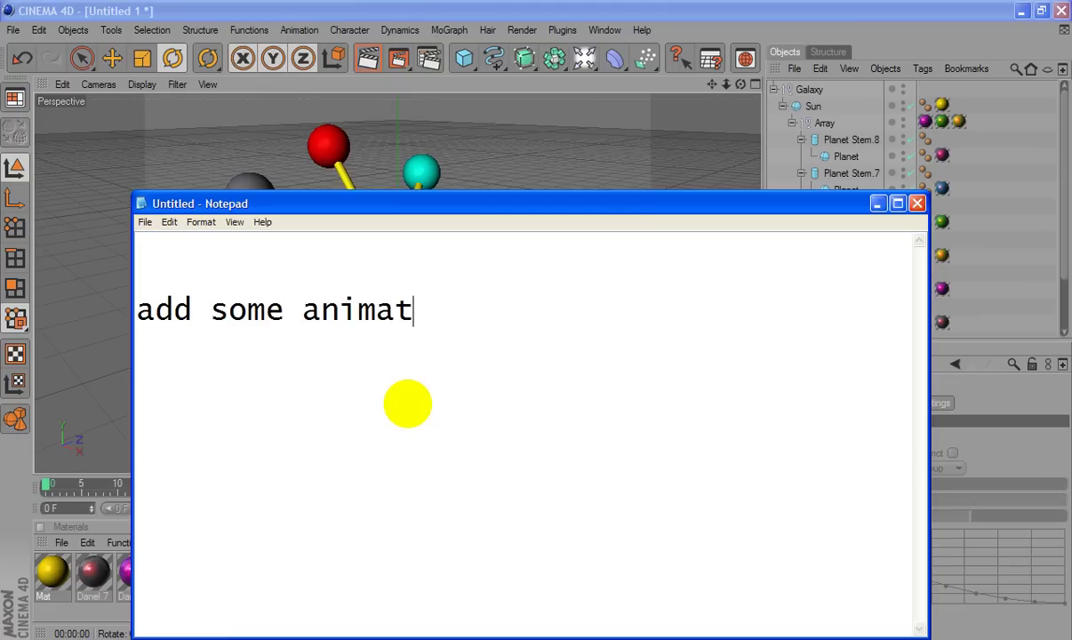
type("ion......")
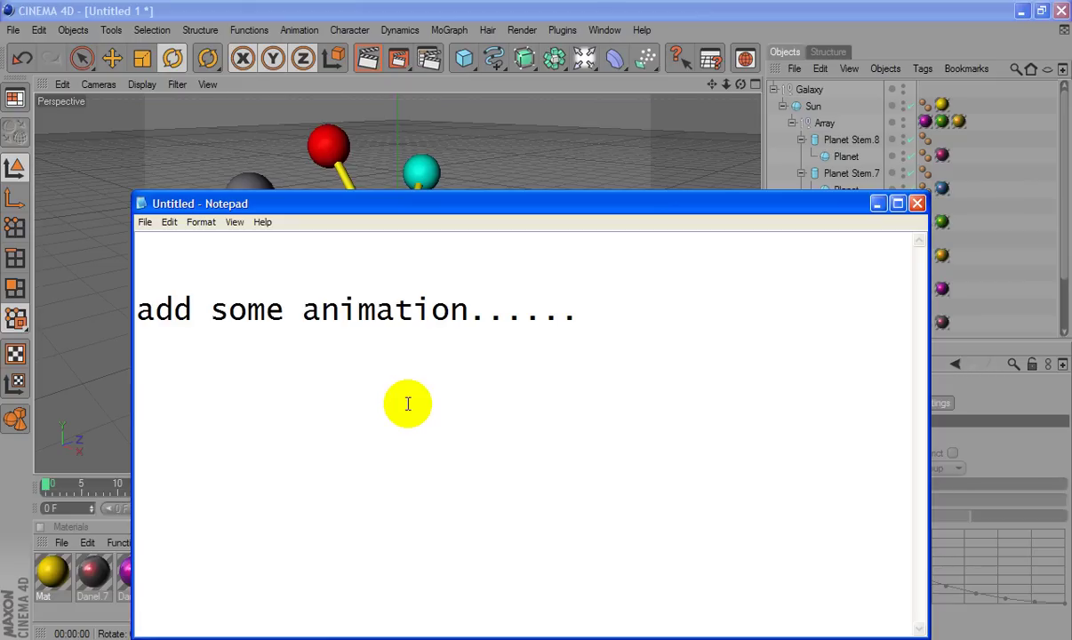
type("make sure")
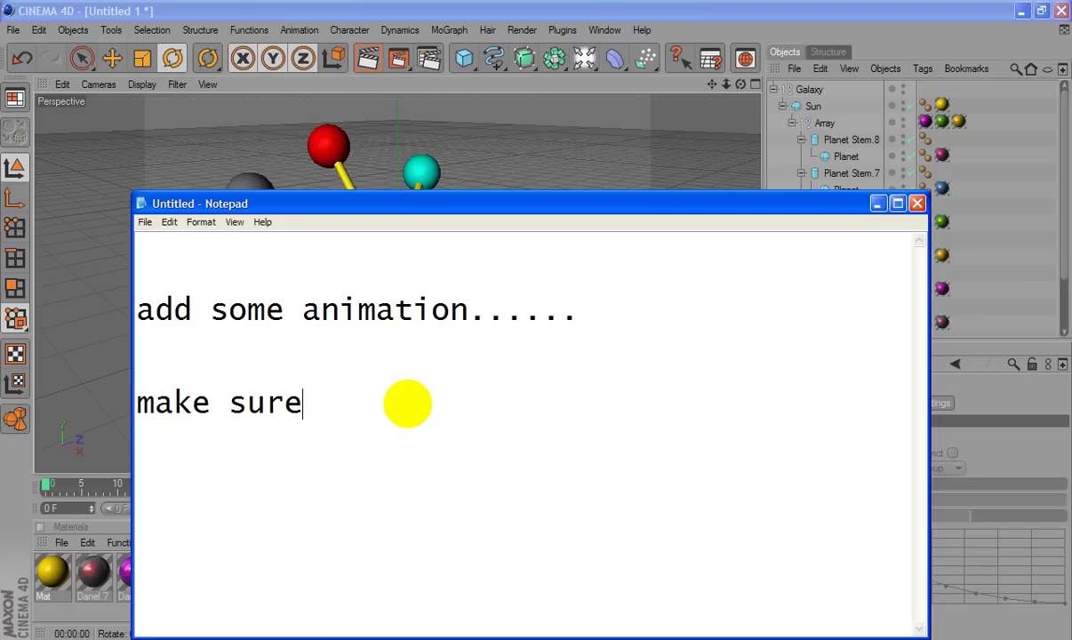
type(" h")
type("that")
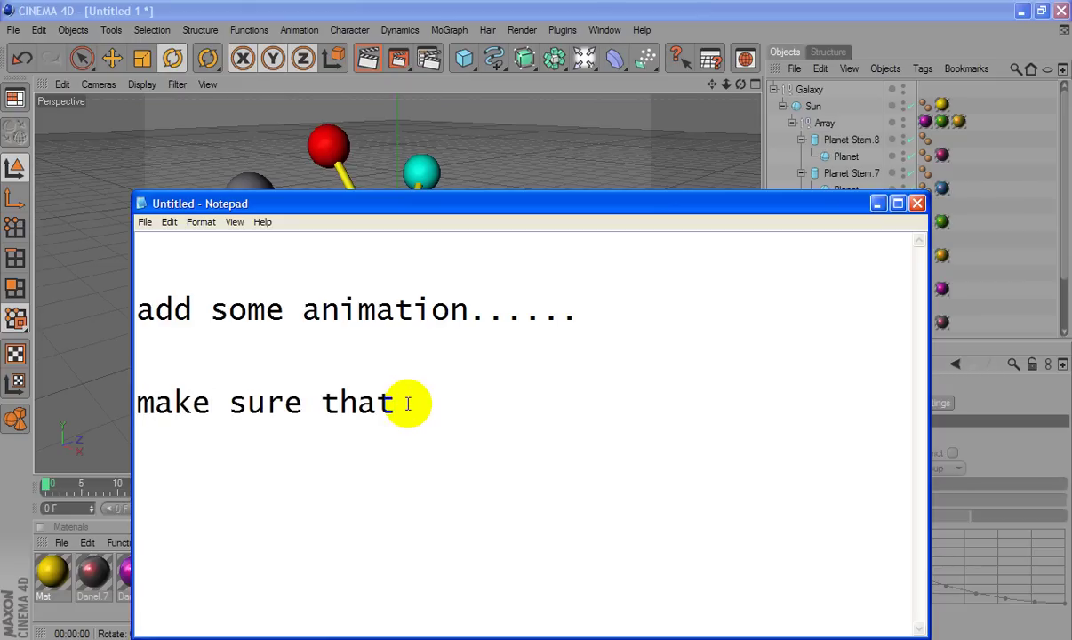
type(" youare s")
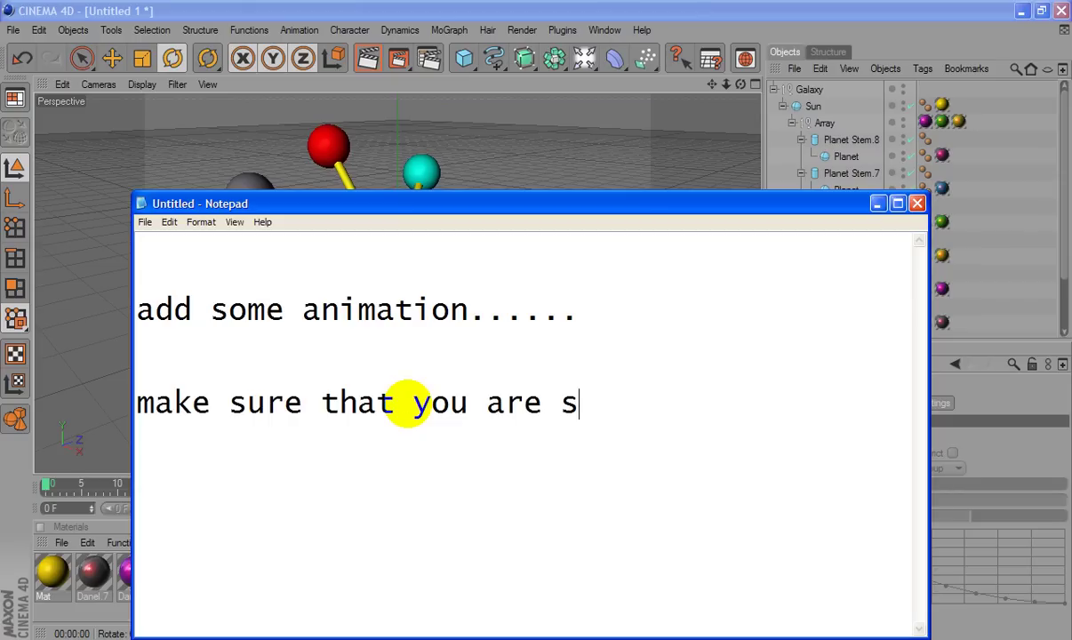
type("electin")
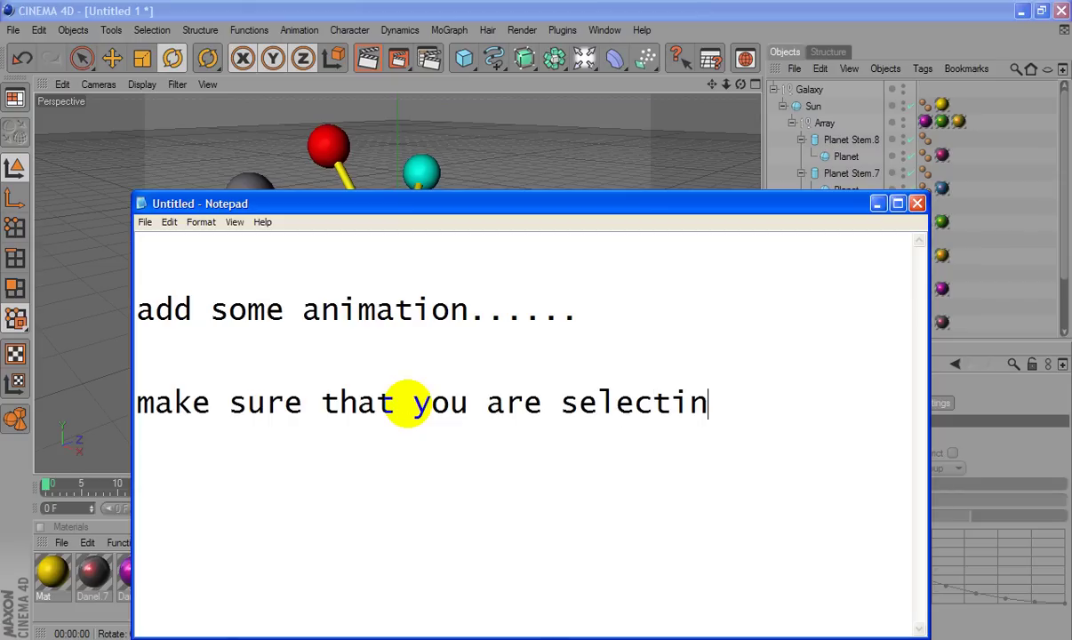
type("g fra")
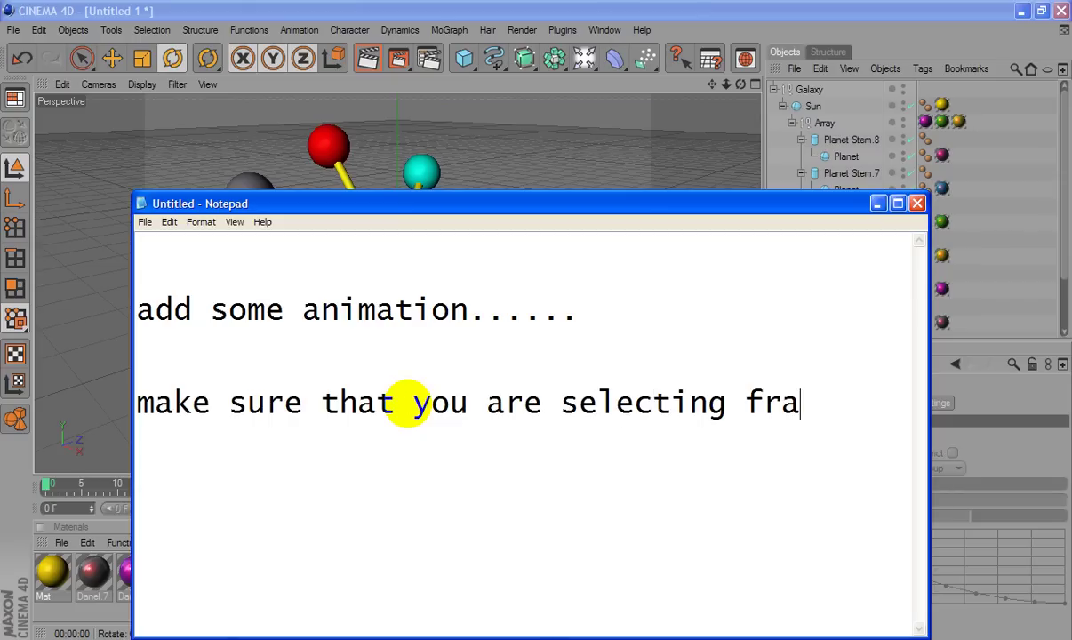
type("me0...")
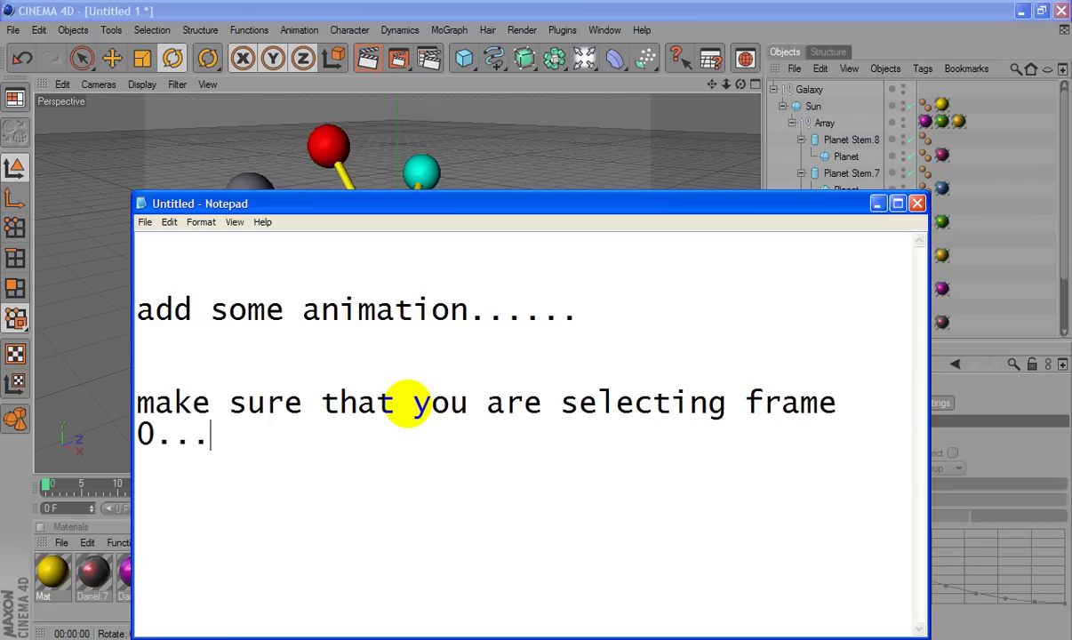
From frame 0, rotate the selected Galaxy to H -907.6°, P -12.2°, B -375.5° at frame 90.
left_click(582, 147)
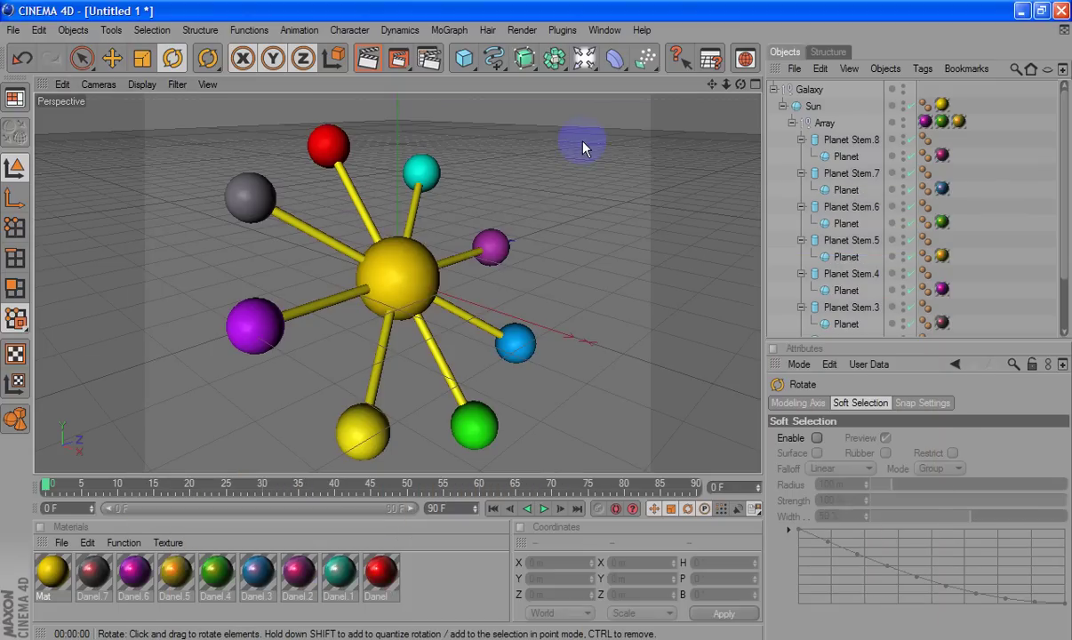
left_click(808, 90)
left_click(45, 485)
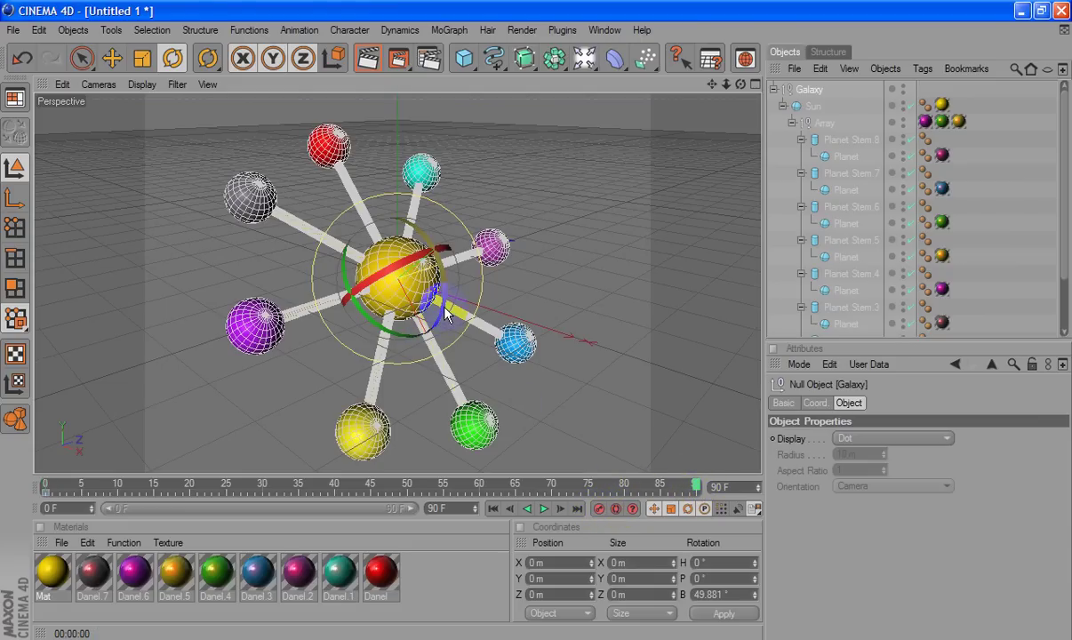
mouse_move(417, 288)
left_mouse_down()
mouse_move(423, 249)
mouse_move(432, 260)
mouse_move(428, 242)
mouse_move(354, 255)
mouse_move(377, 234)
left_mouse_up()
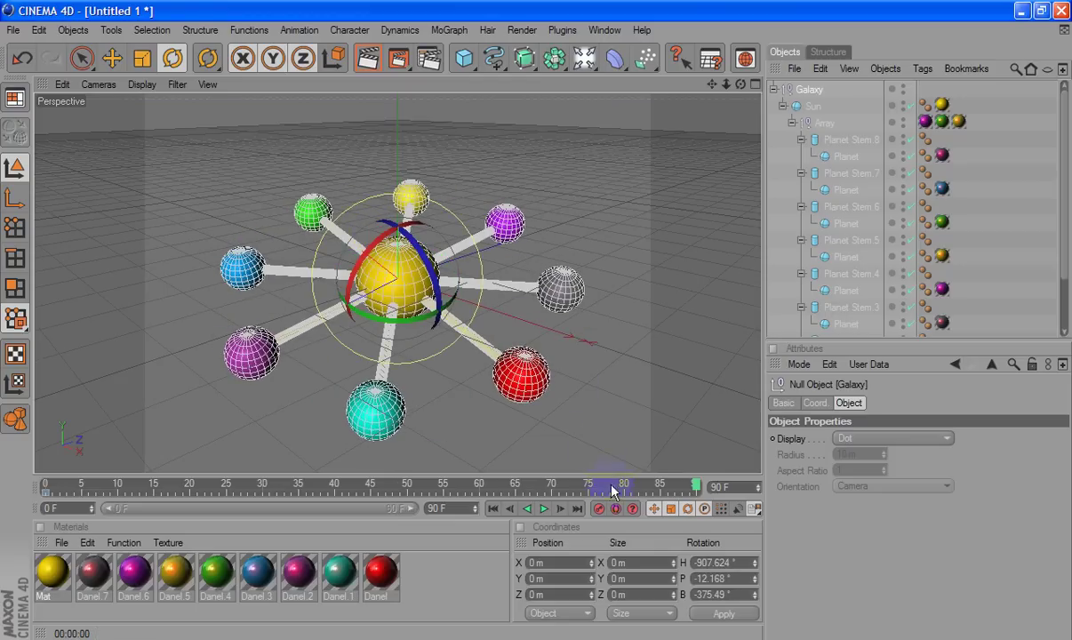
Rewind, play the galaxy spin animation, stop it, and bring Notepad back to the front.
left_click(489, 510)
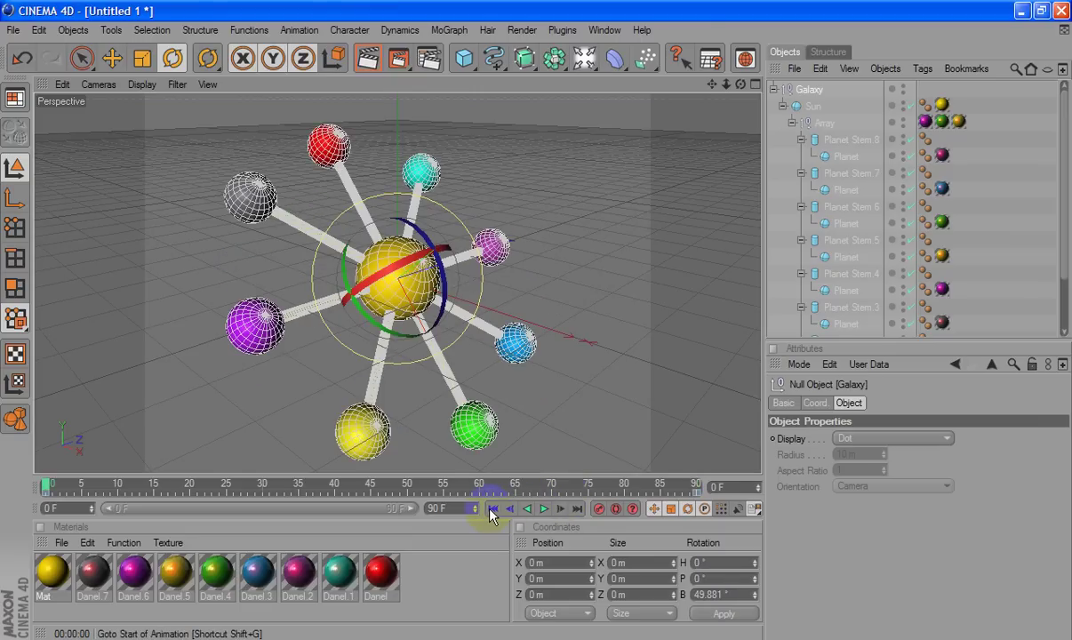
left_click(544, 508)
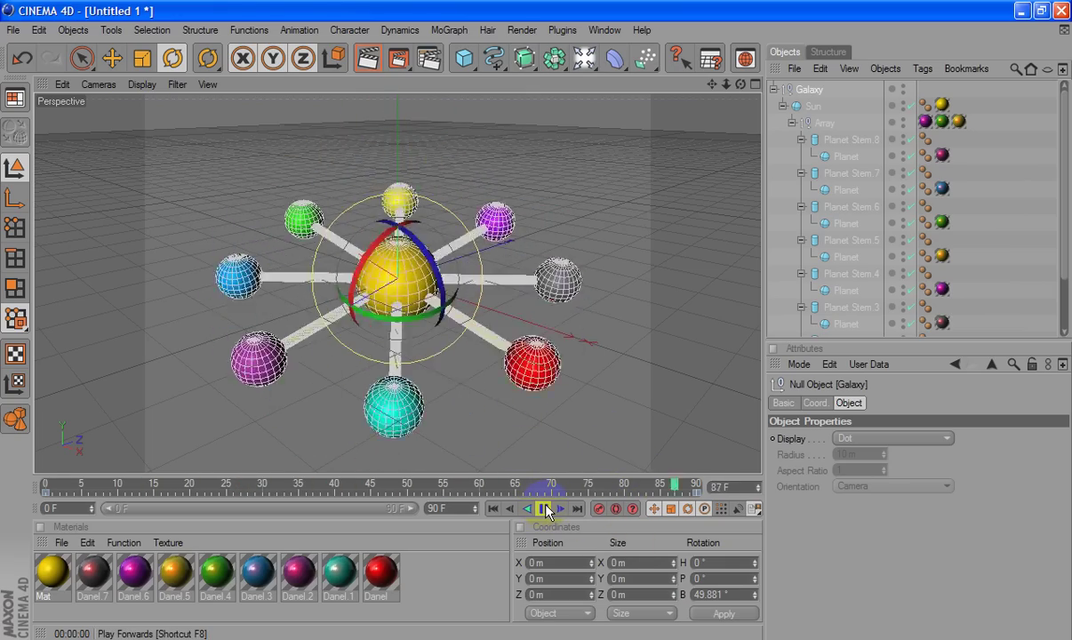
left_click(545, 508)
left_click(689, 637)
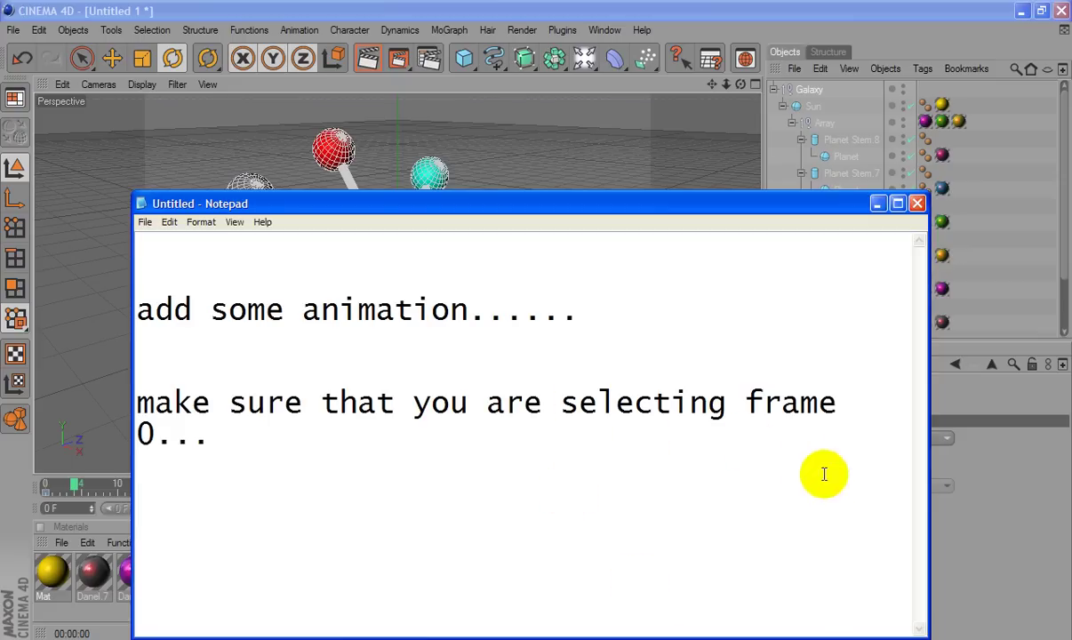
Replace the note with 'this is your first animated movie....' and 'thanks for watching....'.
left_click_drag(825, 471, 163, 252)
type("th")
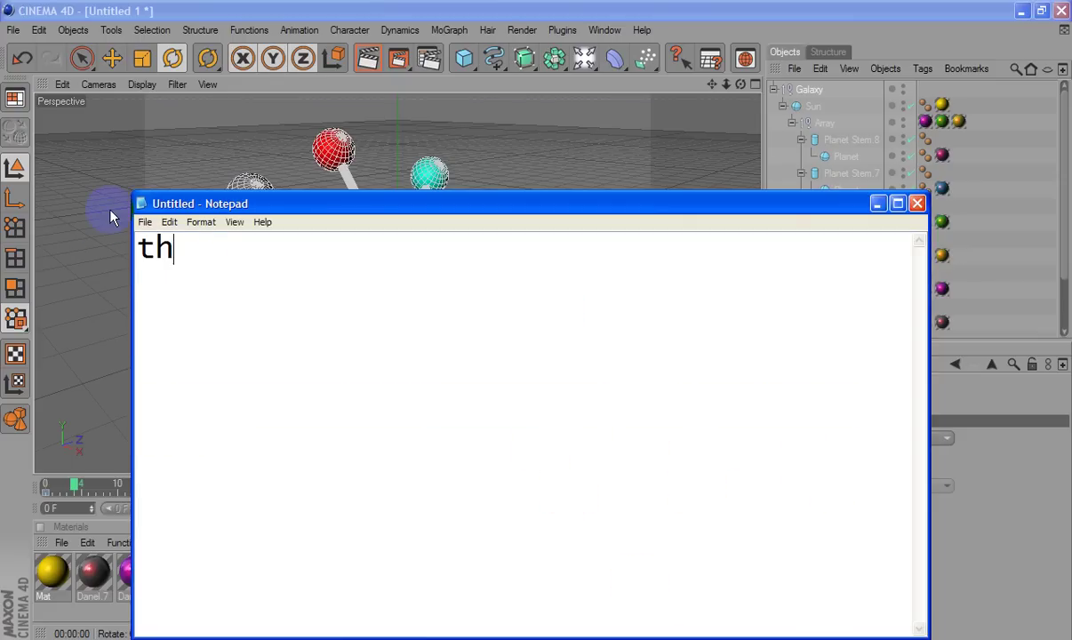
type("is is your ")
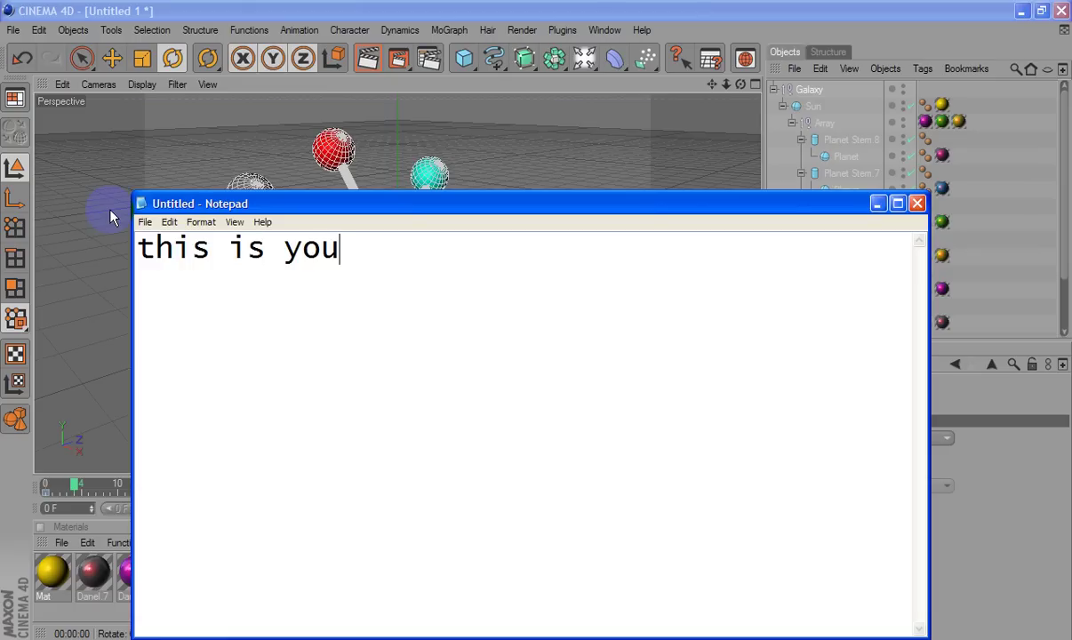
type("first")
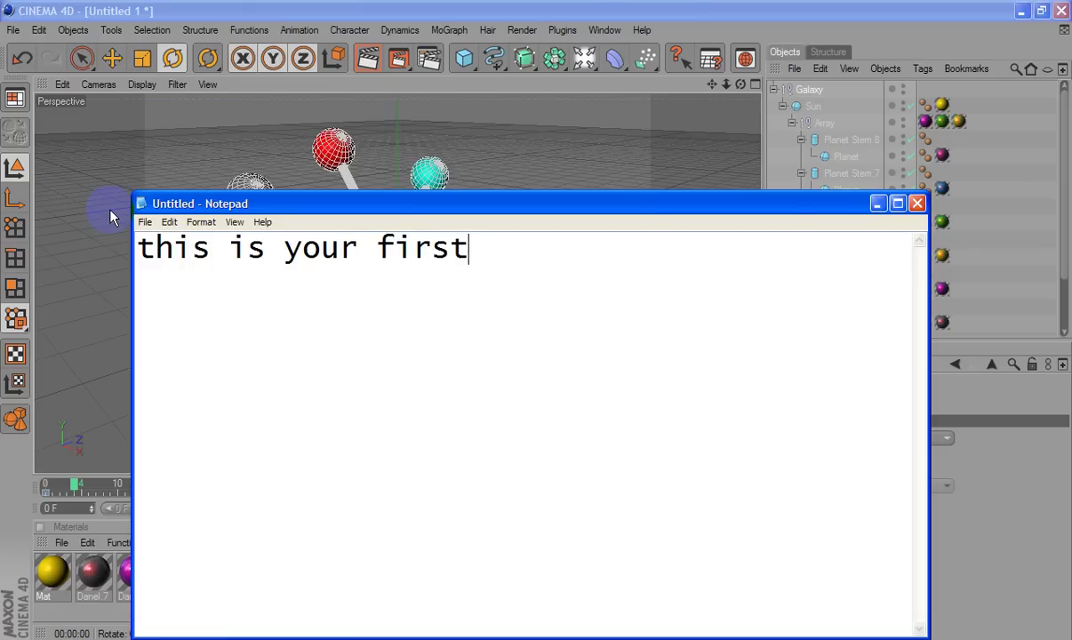
type(" anima")
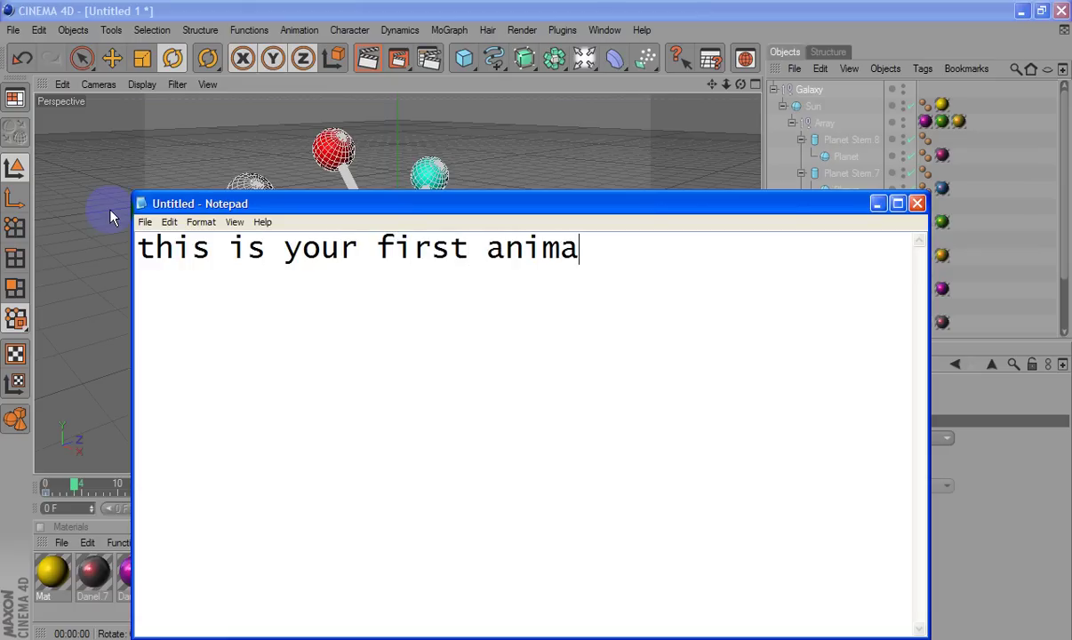
type("ted mo")
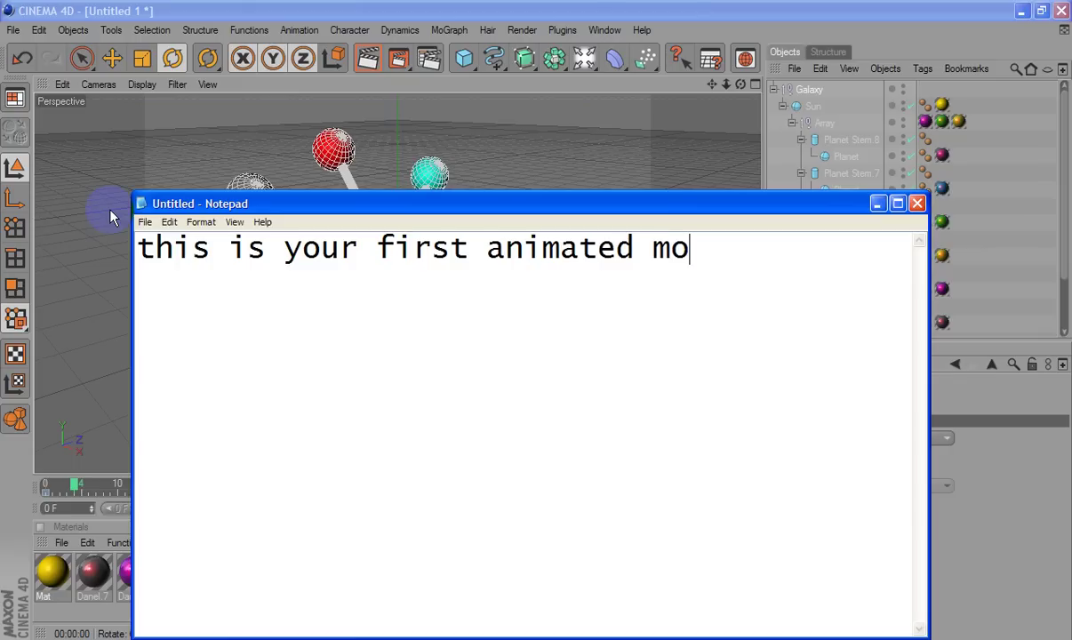
type("vie....")
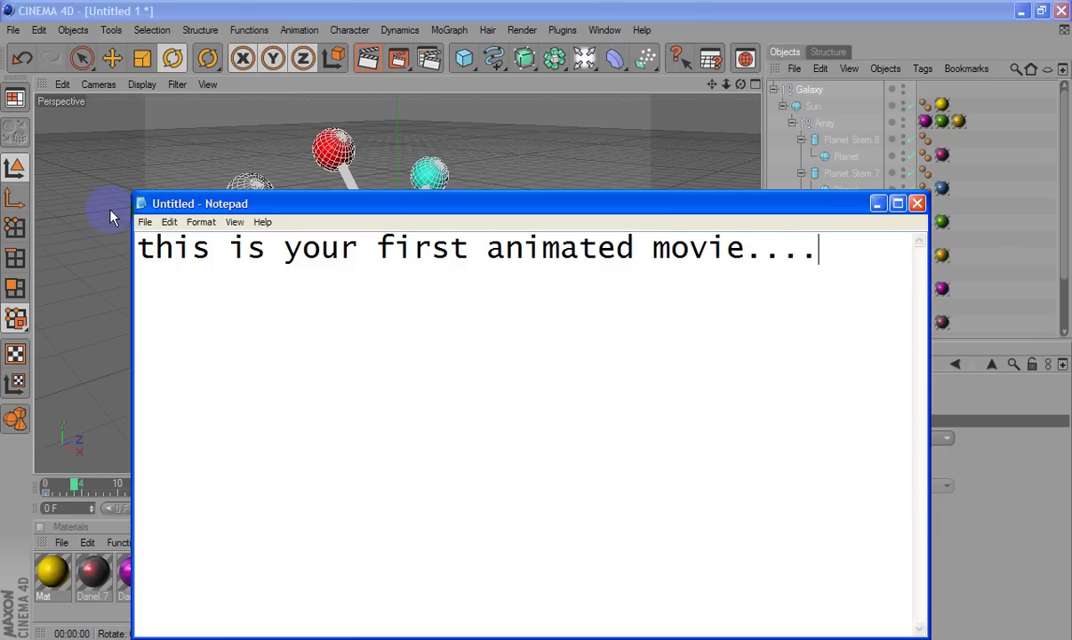
key("Return")
key("Return")
key("Return")
type("thanks ")
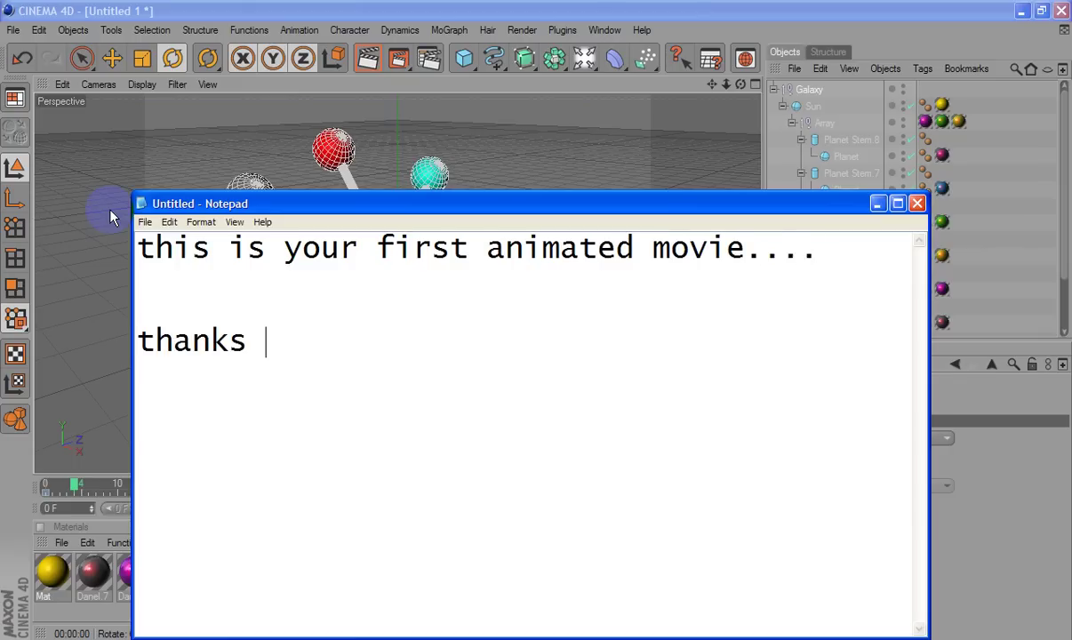
type("for w")
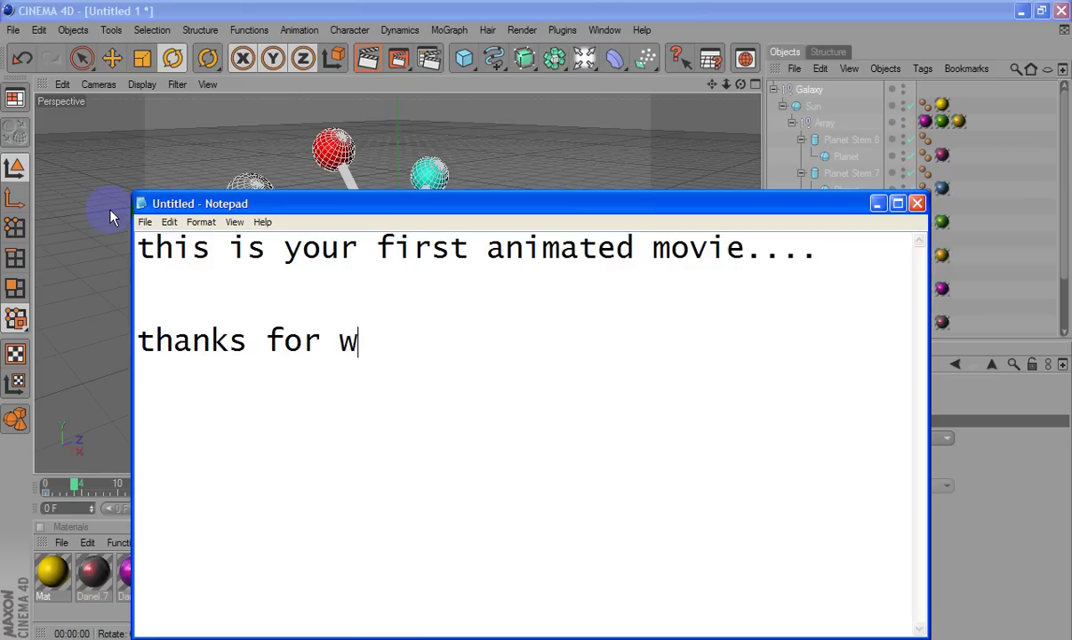
type("atc")
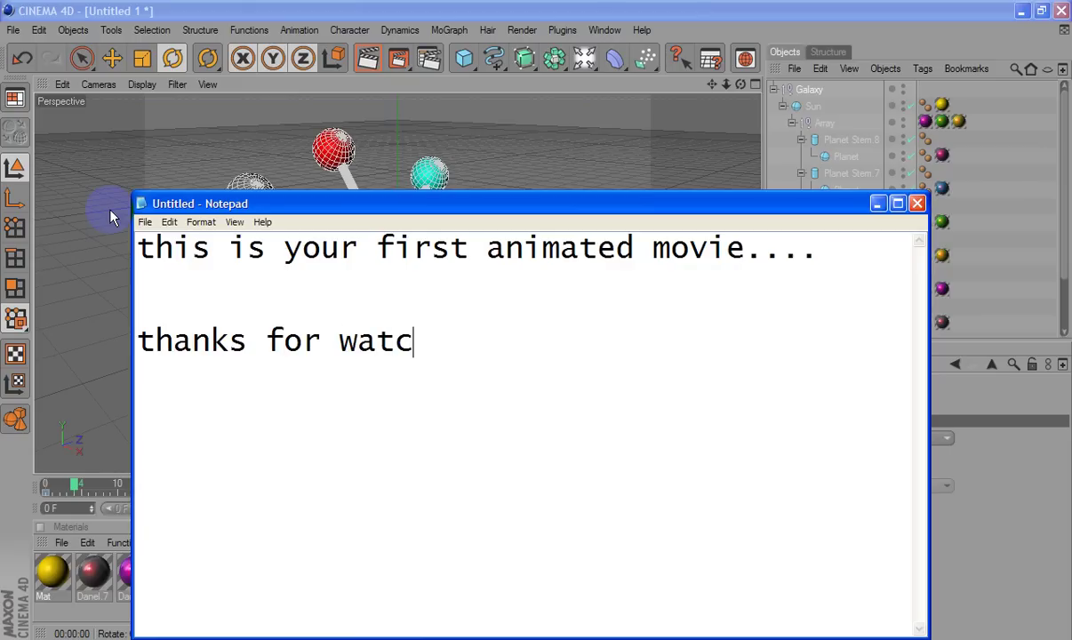
type("hing")
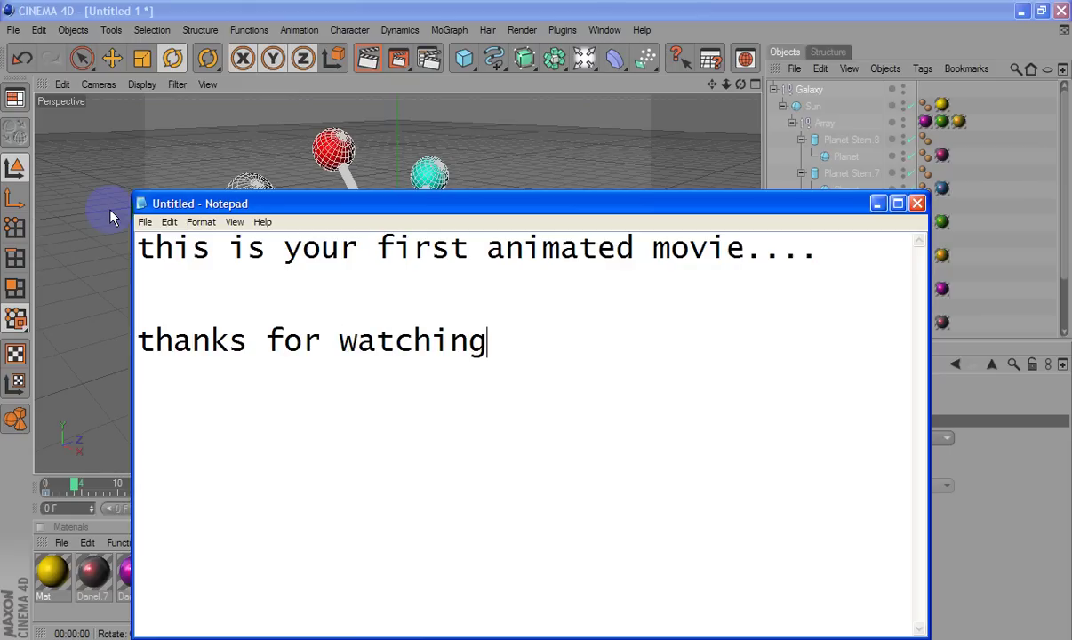
type("....")
Sign the note with the author's name and school on separate lines.
key("Return")
type("Es")
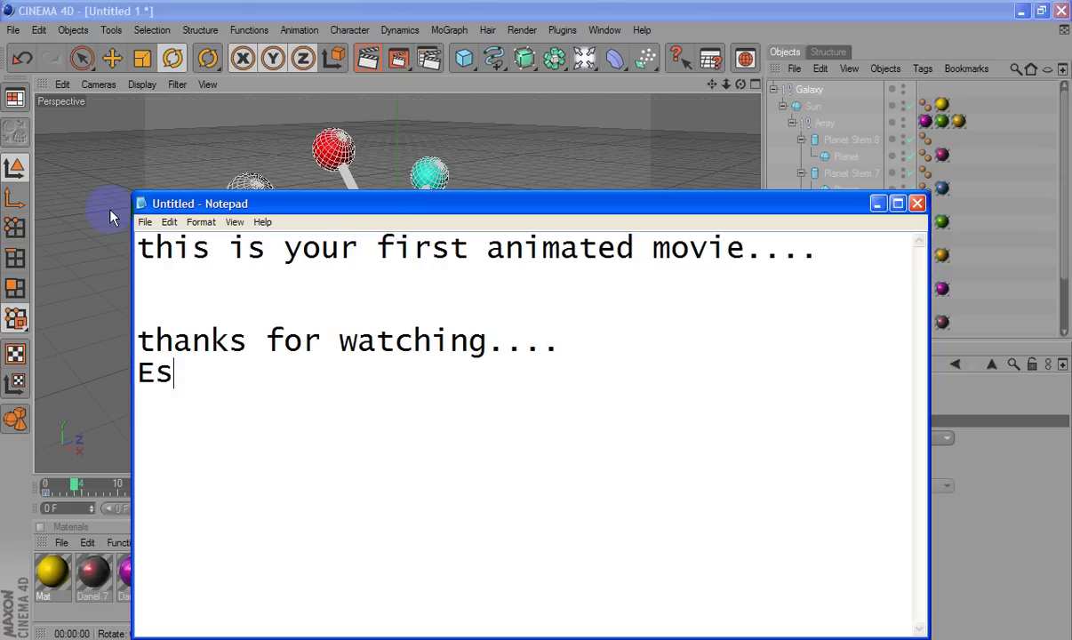
type("sa Swei")
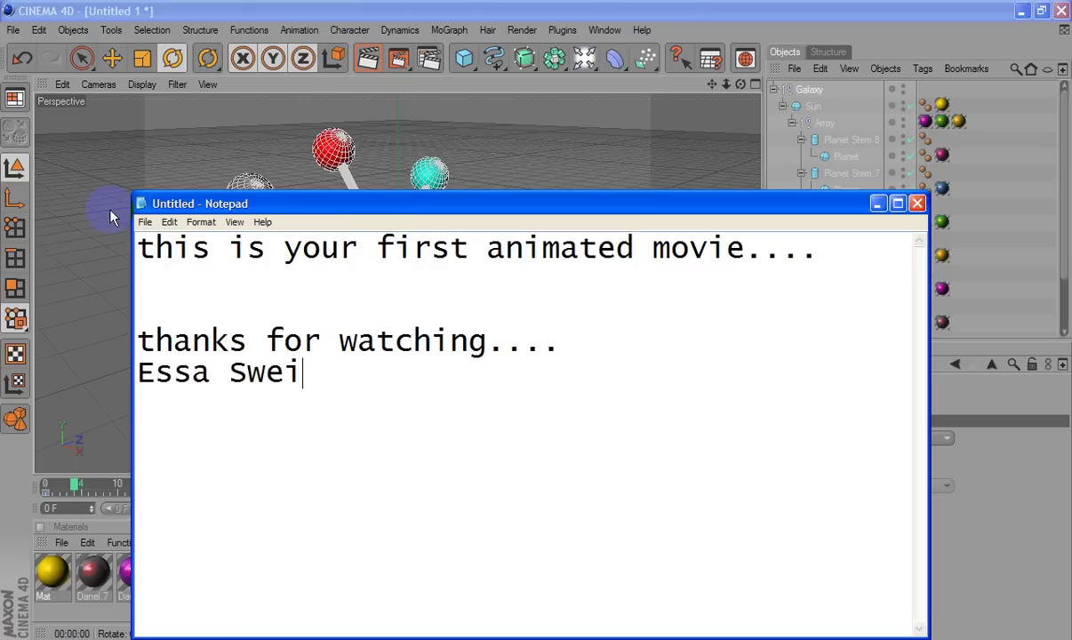
type("dan")
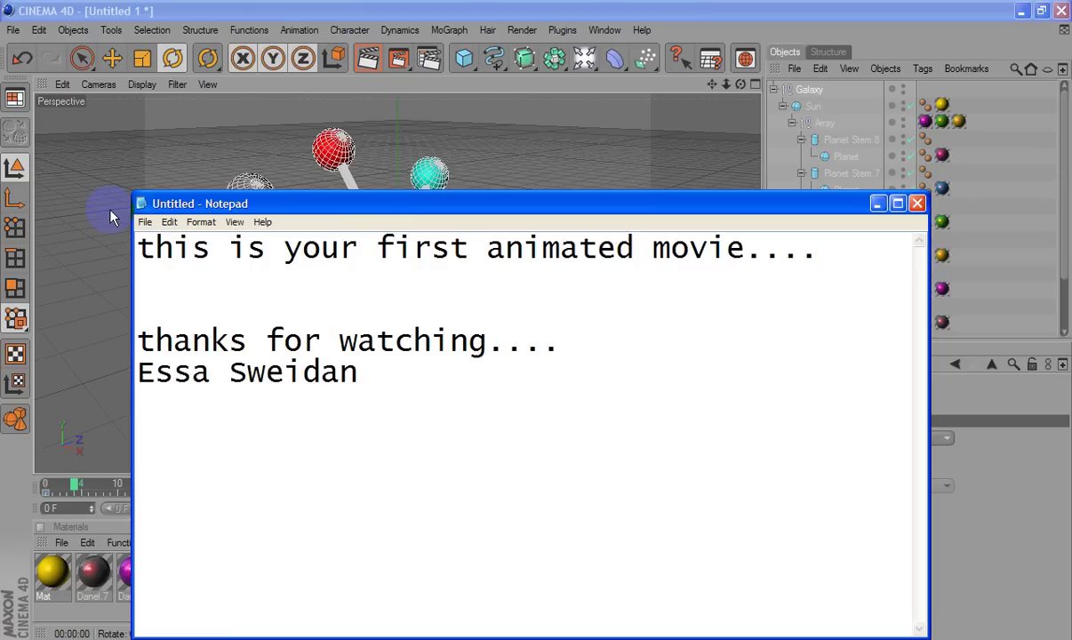
key("Return")
type("At")
type("TH")
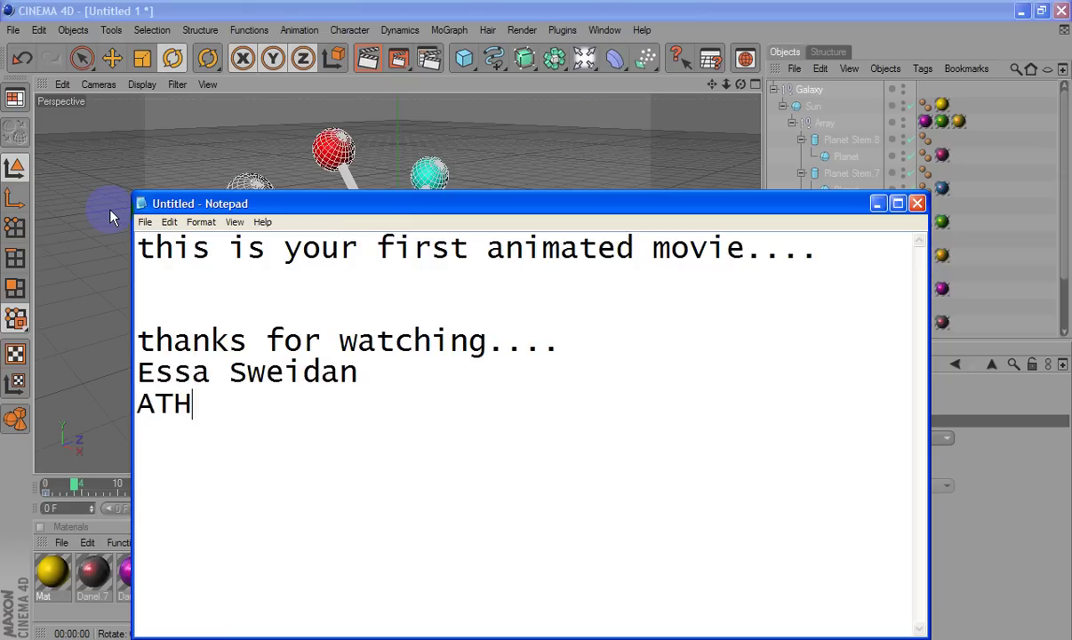
type("S")
type(" - R")
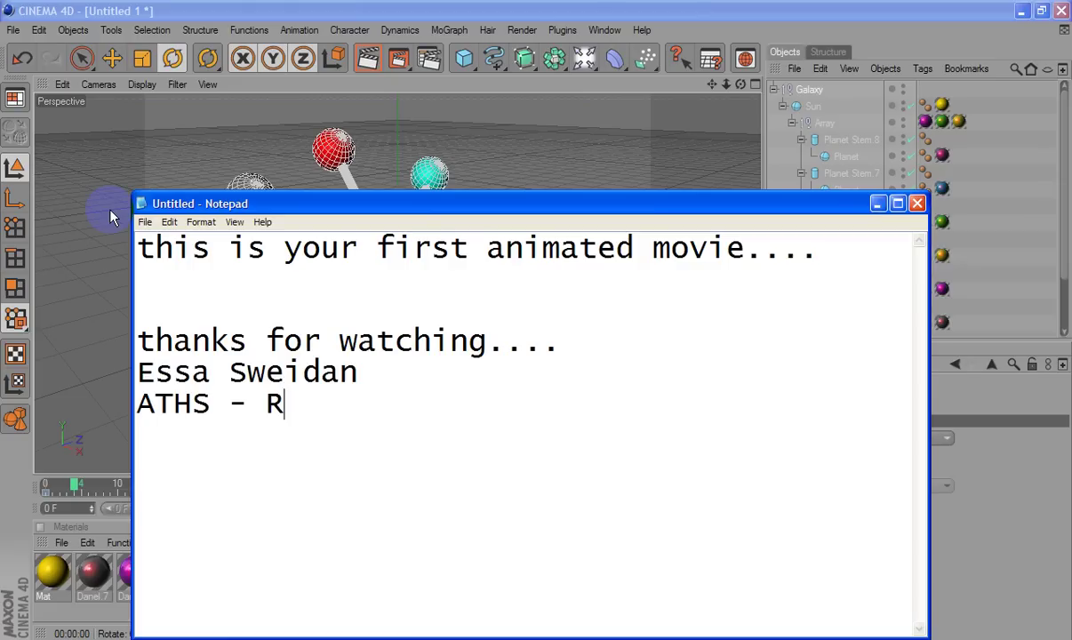
type("AK")
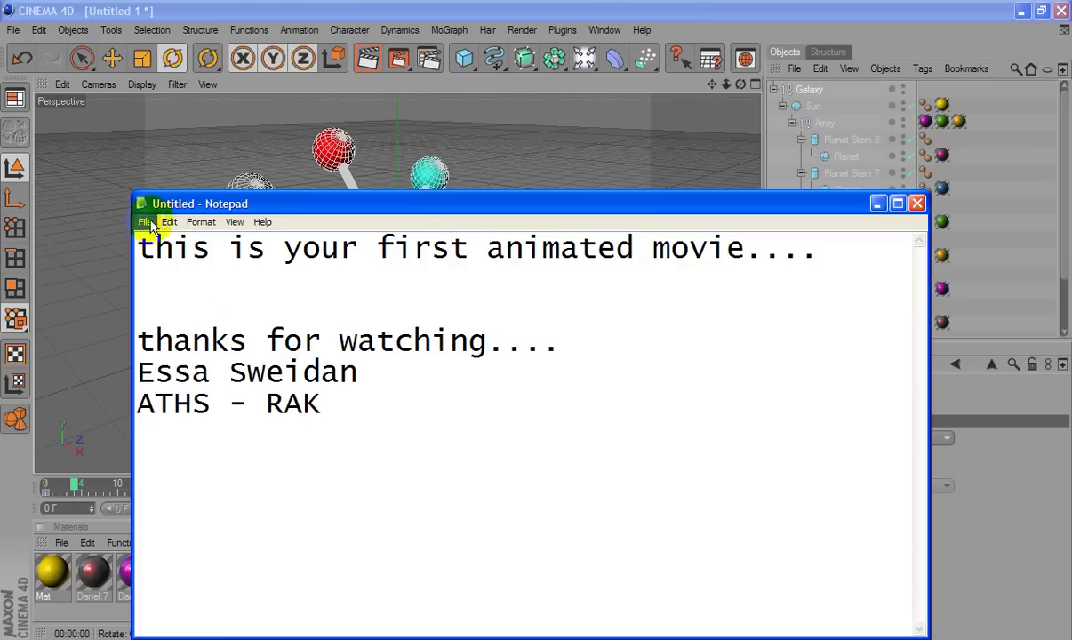